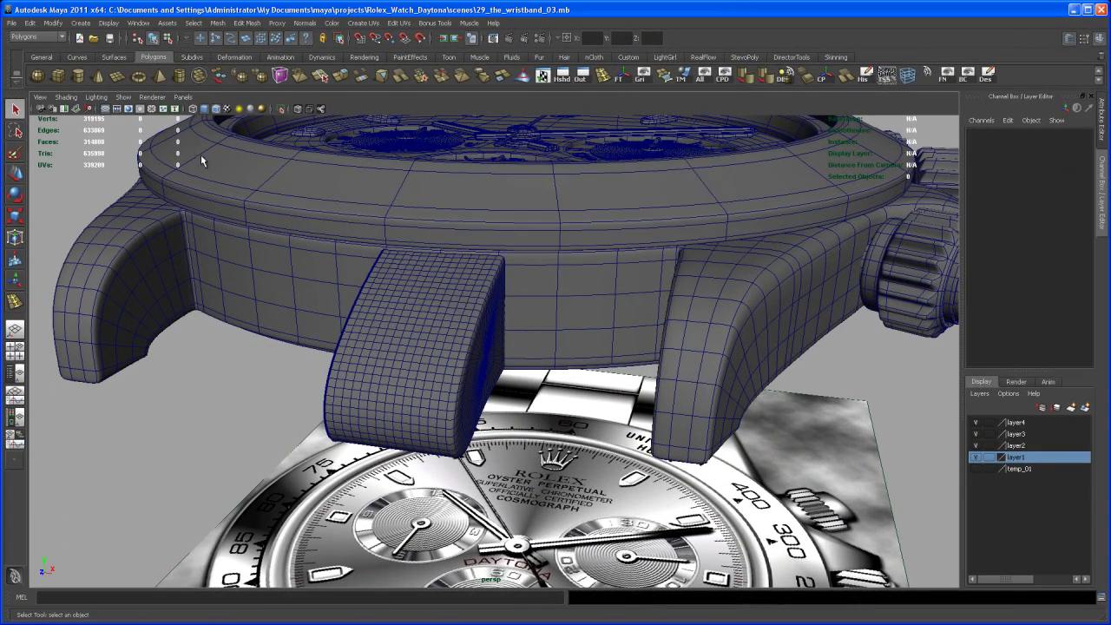
# - Show NURBS surfaces in the perspective view and select the lofted wristband surface between the center link and the lug
pyautogui.click(124, 97)
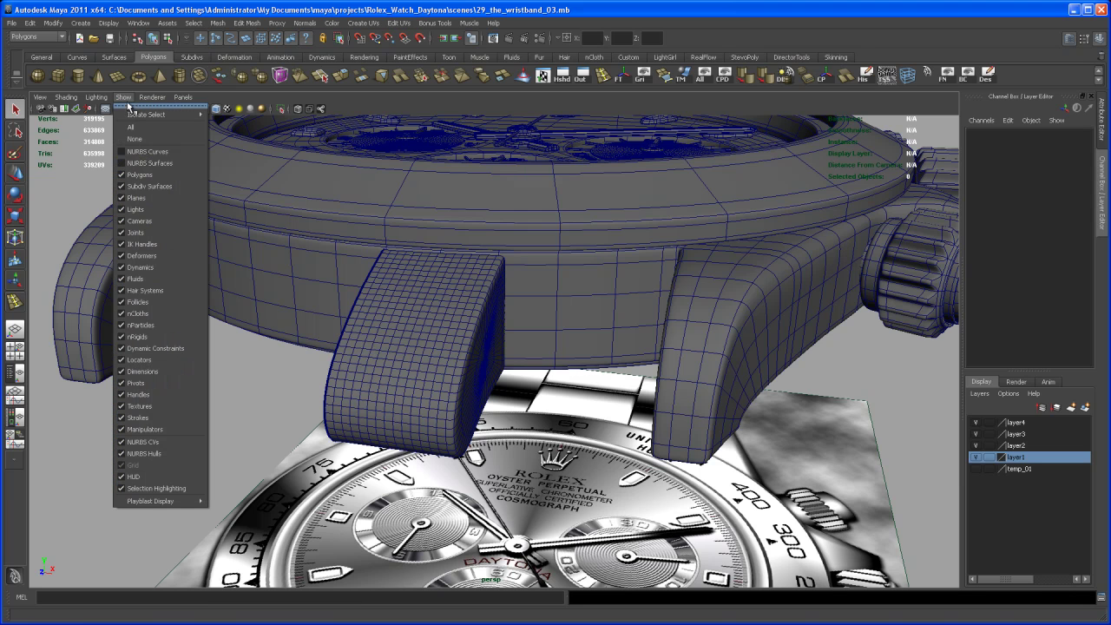
pyautogui.click(124, 164)
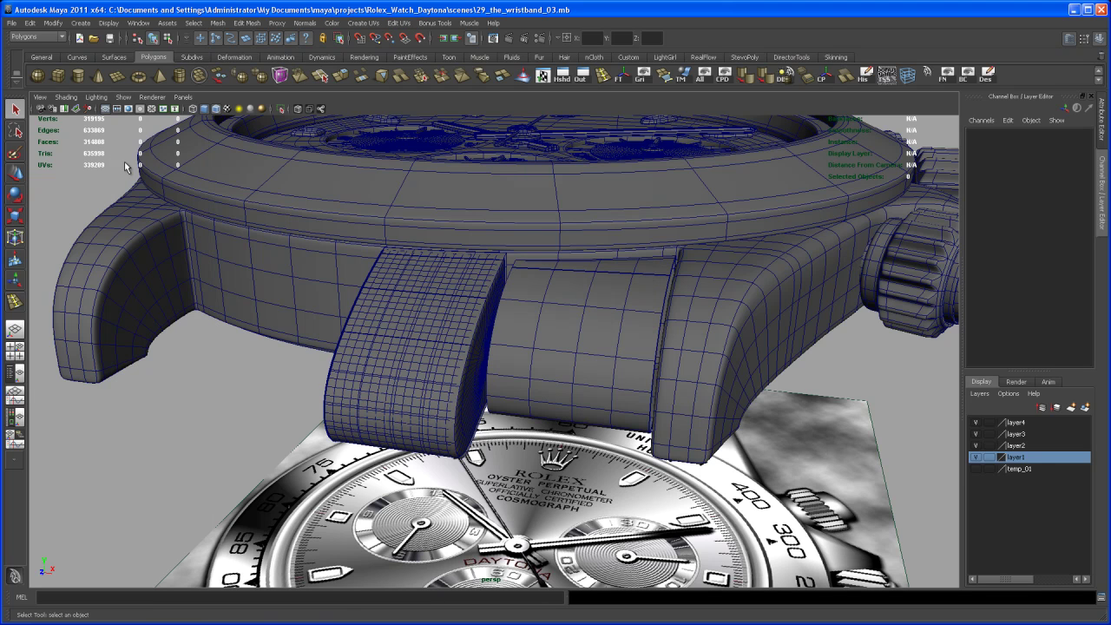
pyautogui.keyDown('alt'); pyautogui.moveTo(483, 294); pyautogui.dragTo(620, 355, button='right'); pyautogui.keyUp('alt')
pyautogui.click(620, 355)
pyautogui.keyDown('alt'); pyautogui.moveTo(615, 355); pyautogui.dragTo(529, 362); pyautogui.keyUp('alt')
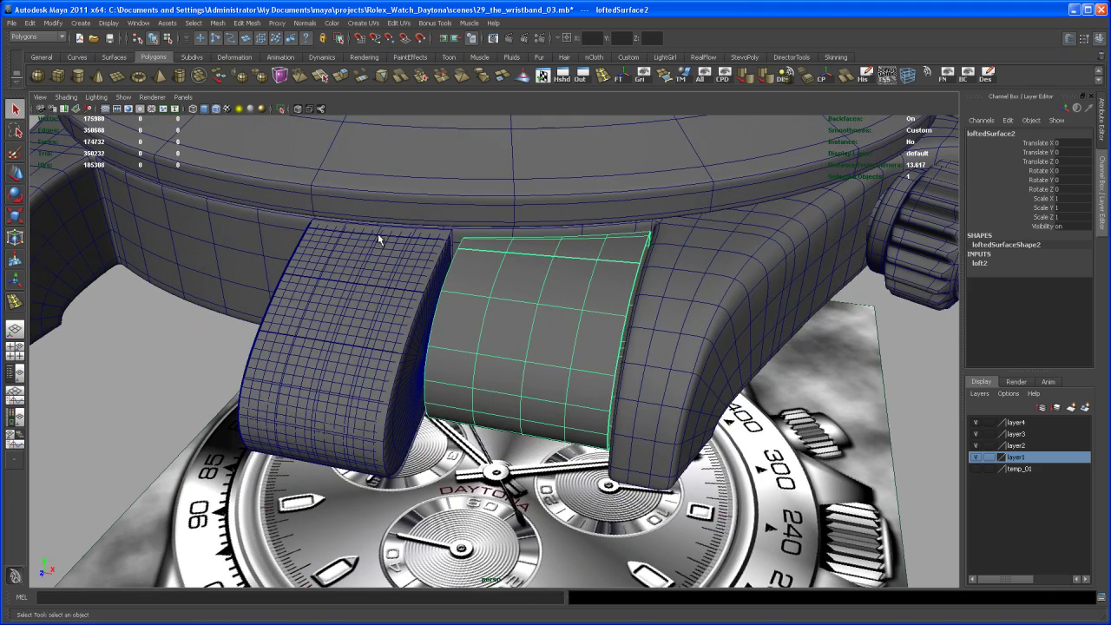
# - Convert the selected lofted surface to polygons using quads and a count of 1000
pyautogui.click(53, 23)
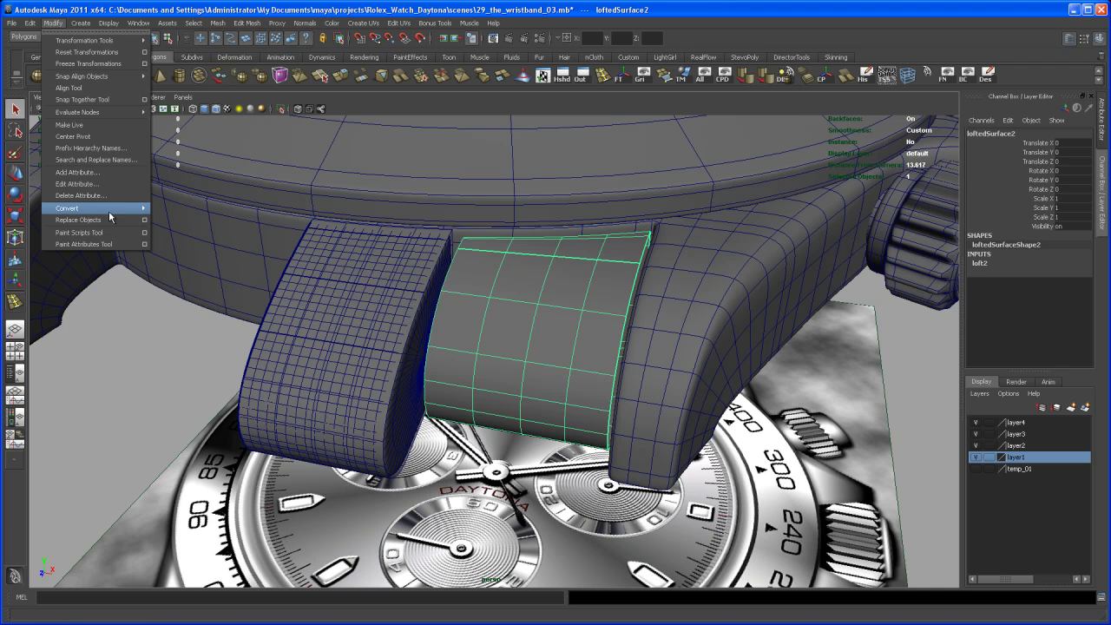
pyautogui.moveTo(139, 212)
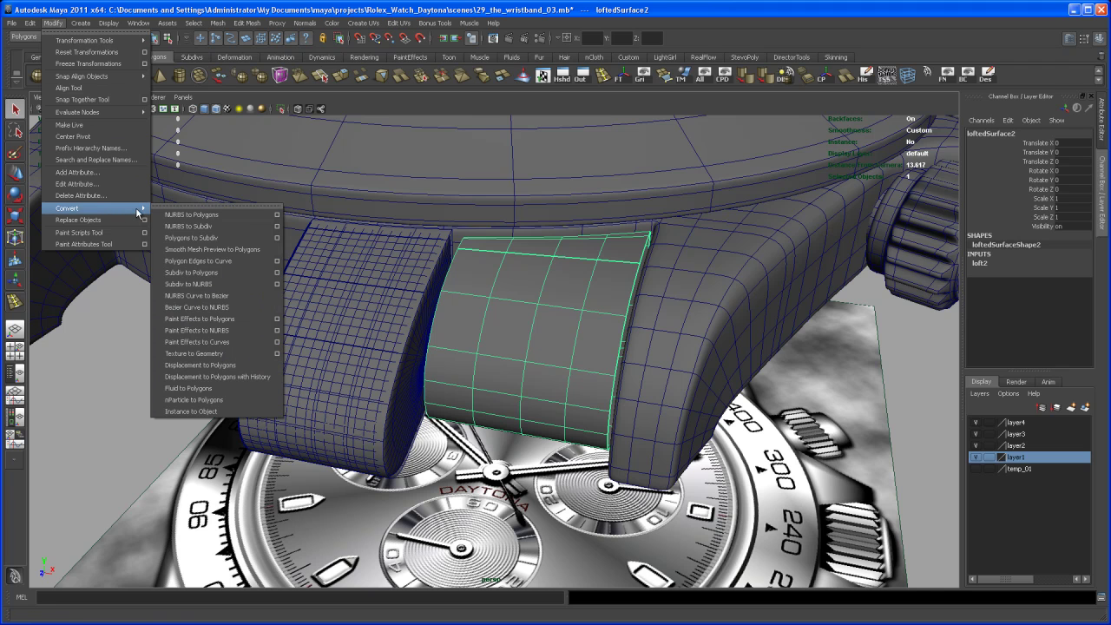
pyautogui.click(277, 215)
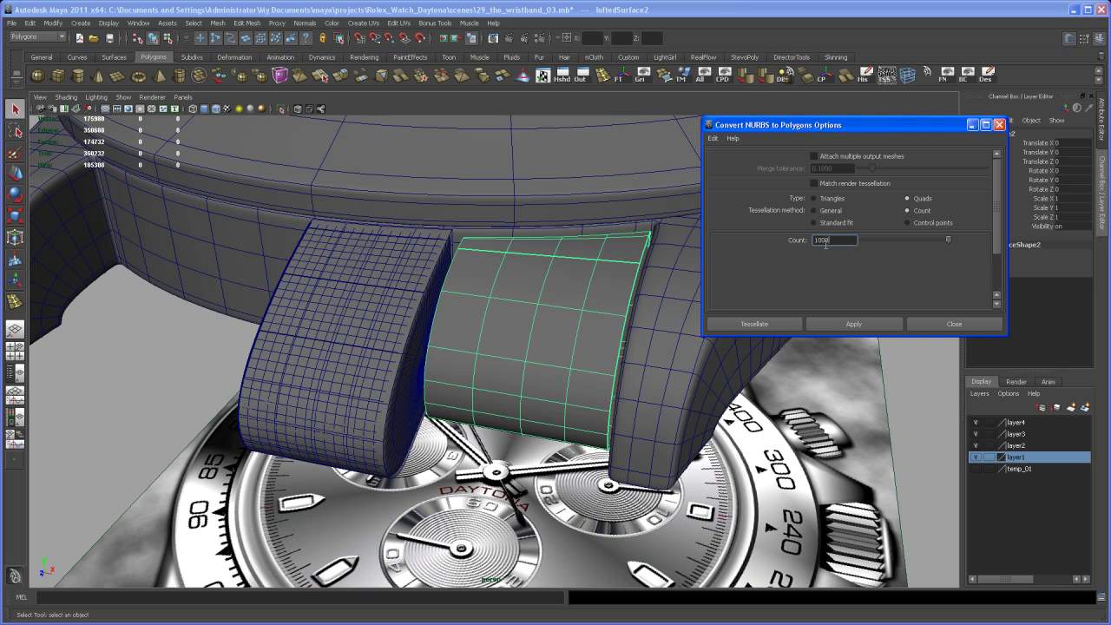
pyautogui.click(853, 325)
pyautogui.click(954, 324)
pyautogui.keyDown('alt'); pyautogui.moveTo(833, 347); pyautogui.dragTo(682, 356); pyautogui.keyUp('alt')
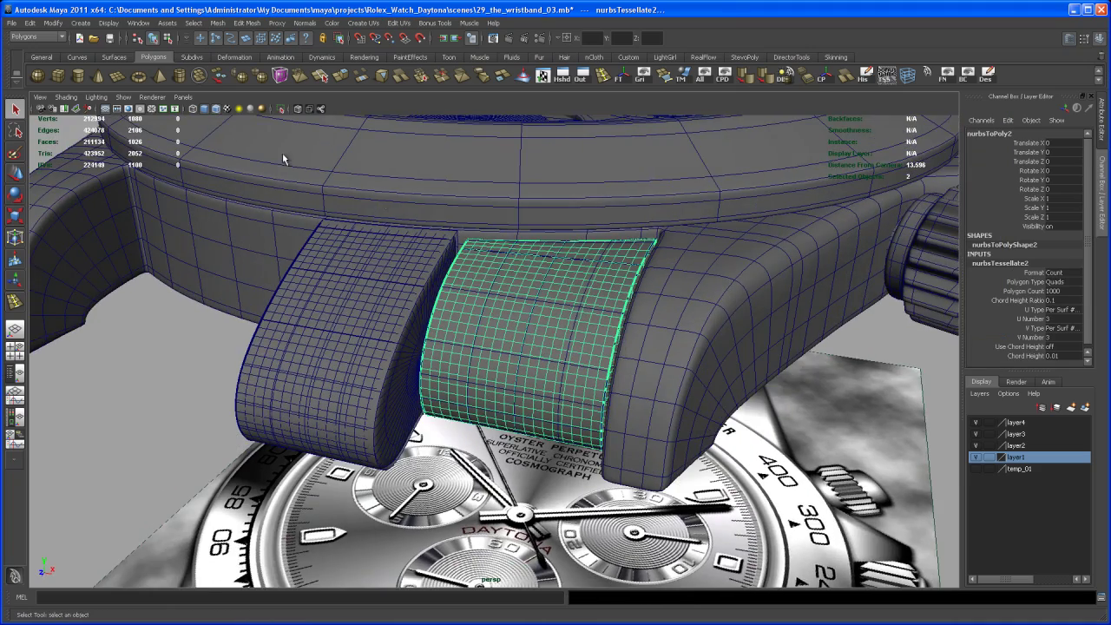
# - Hide NURBS surfaces in the perspective view and isolate the converted polygon mesh
pyautogui.click(125, 98)
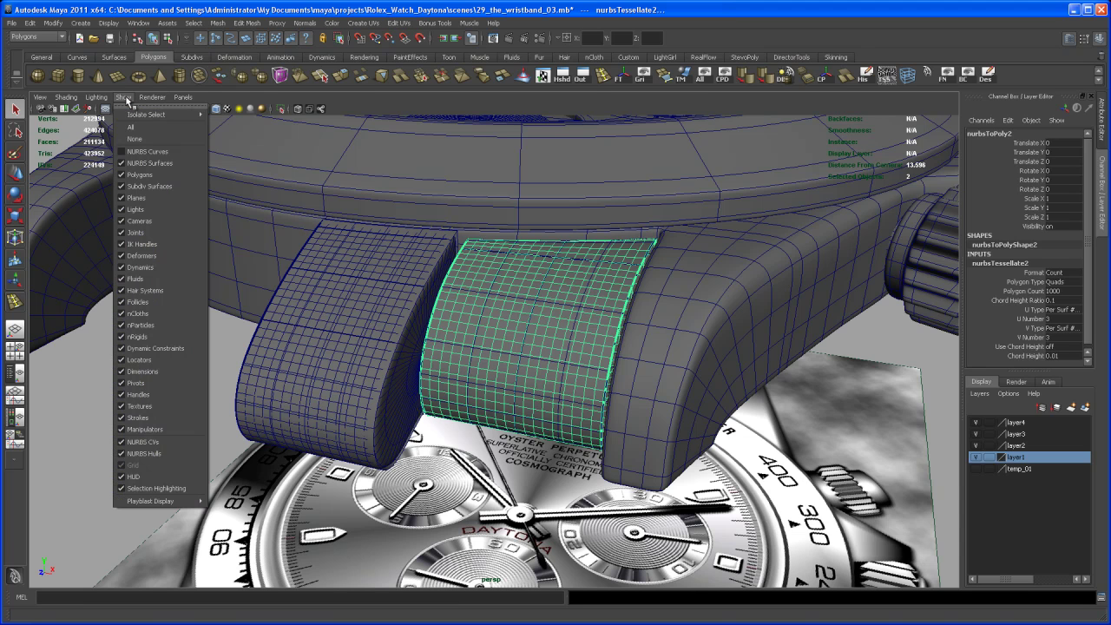
pyautogui.click(143, 164)
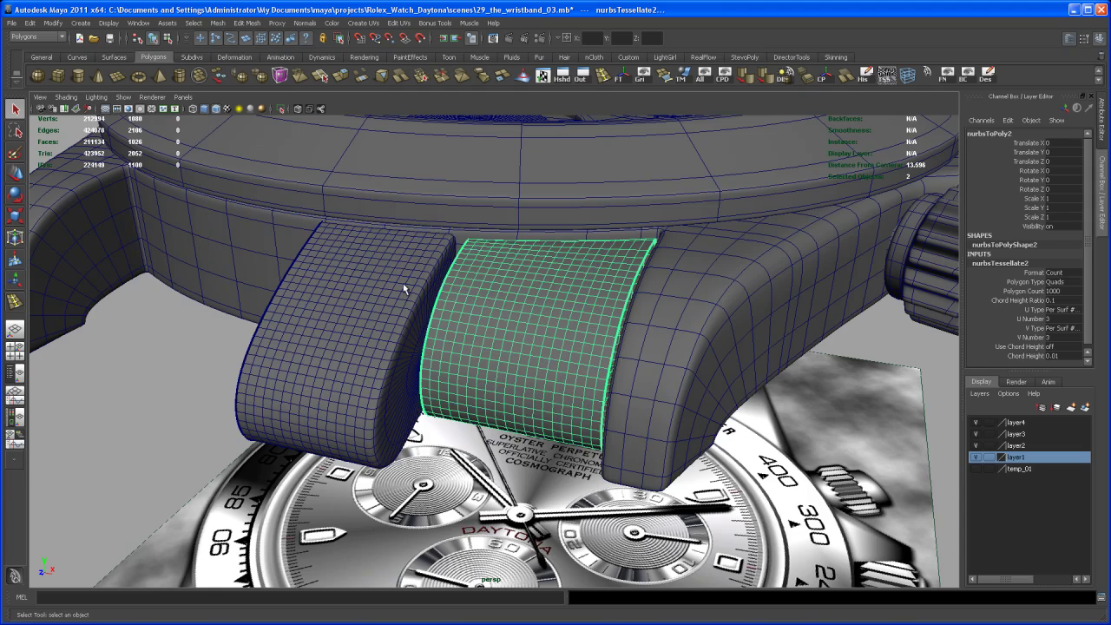
pyautogui.keyDown('alt'); pyautogui.moveTo(640, 431); pyautogui.dragTo(647, 382); pyautogui.keyUp('alt')
pyautogui.keyDown('alt'); pyautogui.moveTo(606, 447); pyautogui.dragTo(576, 368); pyautogui.keyUp('alt')
pyautogui.hotkey('ctrl', '1')
pyautogui.scroll(2, 614, 449)
# - Select the border edge loop around the mesh's open end and close it with Fill Hole
pyautogui.moveTo(573, 350); pyautogui.dragTo(595, 339, button='right')
pyautogui.doubleClick(542, 336)
pyautogui.keyDown('alt'); pyautogui.moveTo(542, 336); pyautogui.dragTo(557, 362); pyautogui.keyUp('alt')
pyautogui.click(217, 23)
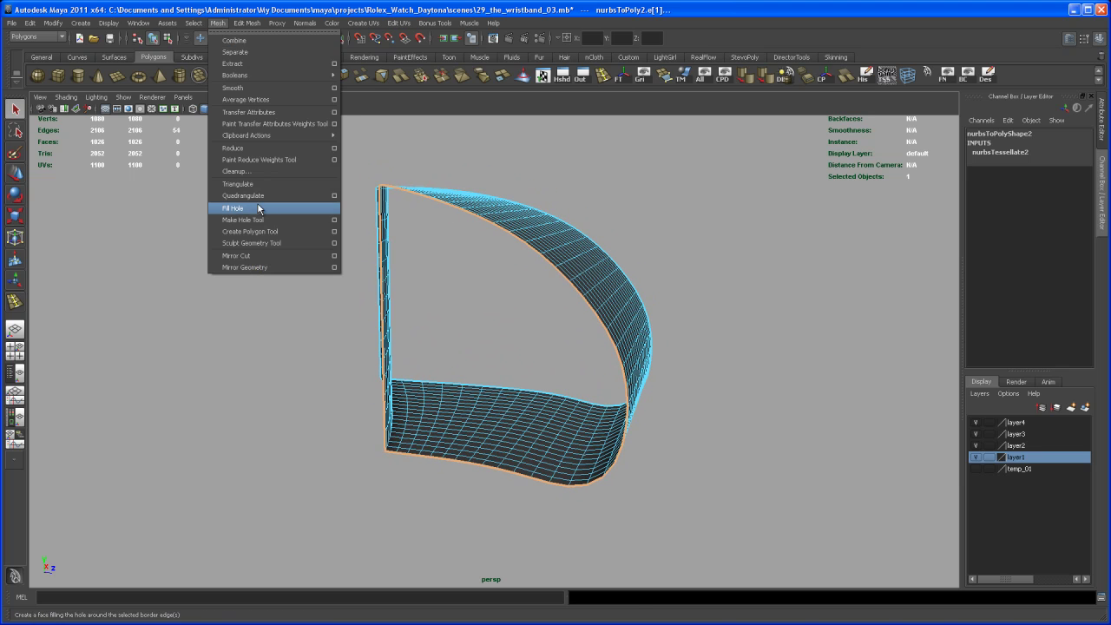
pyautogui.click(275, 210)
# - Select the new end cap face and subdivide it with Poke Face
pyautogui.moveTo(506, 365)
pyautogui.mouseDown(button='right')
pyautogui.moveTo(499, 359)
pyautogui.moveTo(499, 380)
pyautogui.mouseUp(button='right')
pyautogui.click(502, 376)
pyautogui.keyDown('alt'); pyautogui.moveTo(504, 374); pyautogui.dragTo(531, 382); pyautogui.keyUp('alt')
pyautogui.click(246, 23)
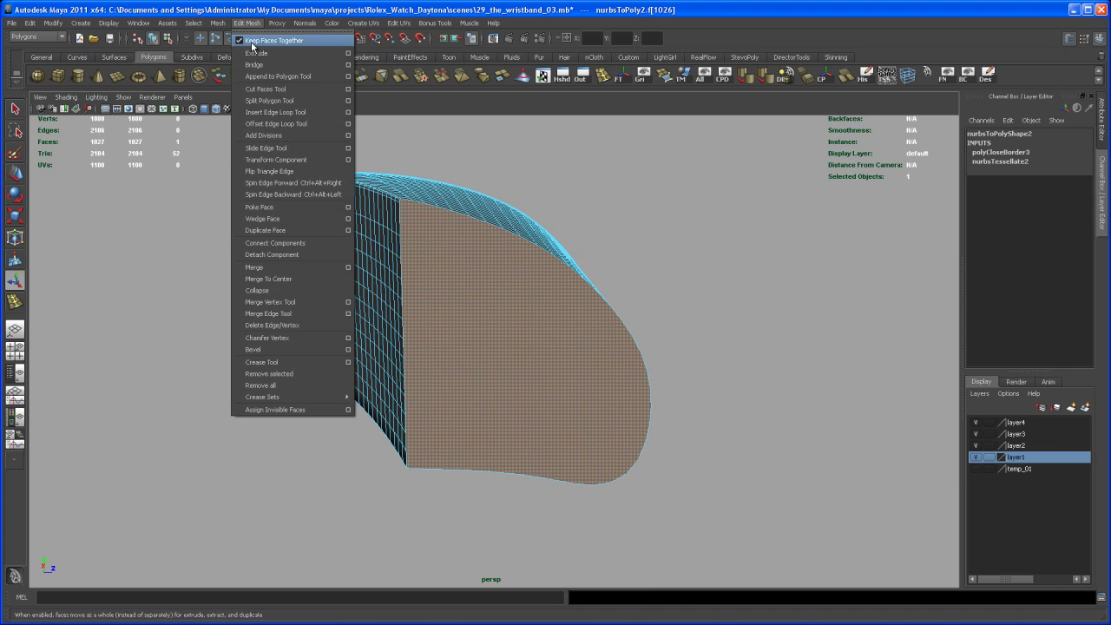
pyautogui.click(282, 209)
pyautogui.moveTo(534, 362)
pyautogui.keyDown('alt'); pyautogui.mouseDown()
pyautogui.moveTo(531, 418)
pyautogui.moveTo(548, 410)
pyautogui.moveTo(530, 365)
pyautogui.mouseUp(); pyautogui.keyUp('alt')
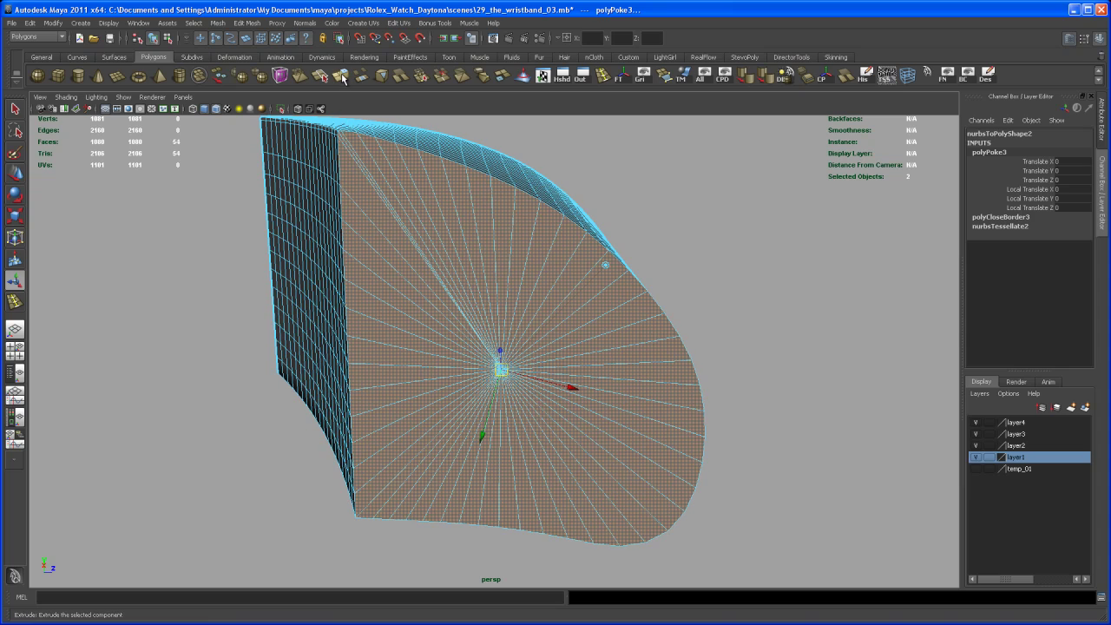
# - Extrude the poked cap faces and scale them inward toward the cap's center
pyautogui.click(349, 79)
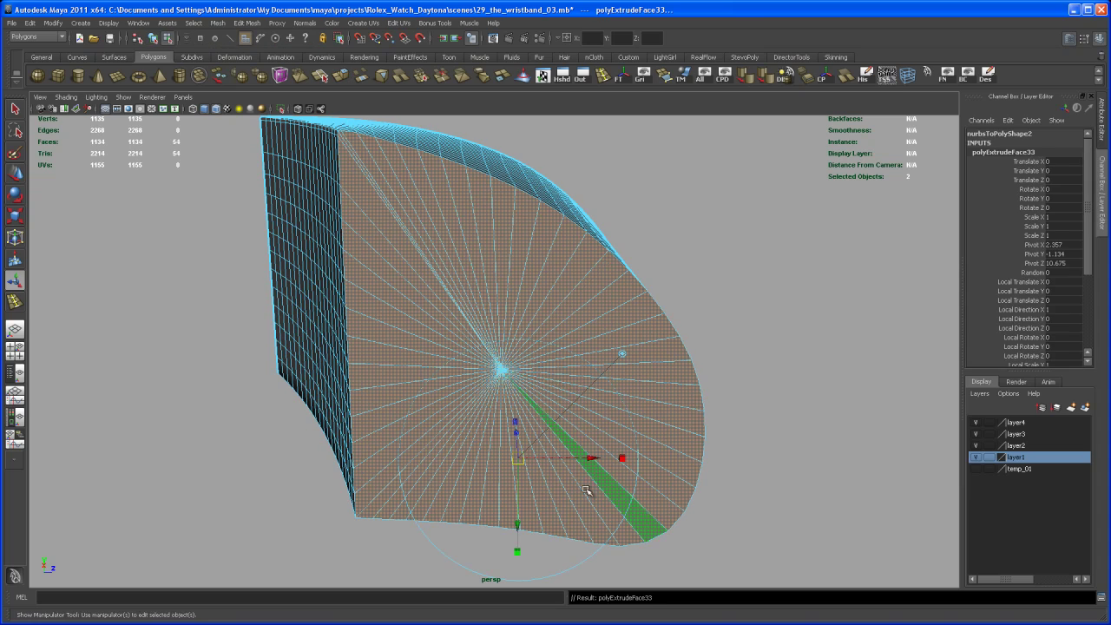
pyautogui.keyDown('alt'); pyautogui.moveTo(591, 511); pyautogui.dragTo(357, 507); pyautogui.keyUp('alt')
pyautogui.keyDown('alt'); pyautogui.moveTo(474, 453); pyautogui.dragTo(462, 469); pyautogui.keyUp('alt')
pyautogui.keyDown('alt'); pyautogui.moveTo(475, 419); pyautogui.dragTo(378, 494); pyautogui.keyUp('alt')
pyautogui.keyDown('alt'); pyautogui.moveTo(365, 467); pyautogui.dragTo(422, 480, button='right'); pyautogui.keyUp('alt')
pyautogui.keyDown('alt'); pyautogui.moveTo(422, 480); pyautogui.dragTo(432, 444, button='middle'); pyautogui.keyUp('alt')
pyautogui.keyDown('alt'); pyautogui.moveTo(432, 444); pyautogui.dragTo(456, 434, button='right'); pyautogui.keyUp('alt')
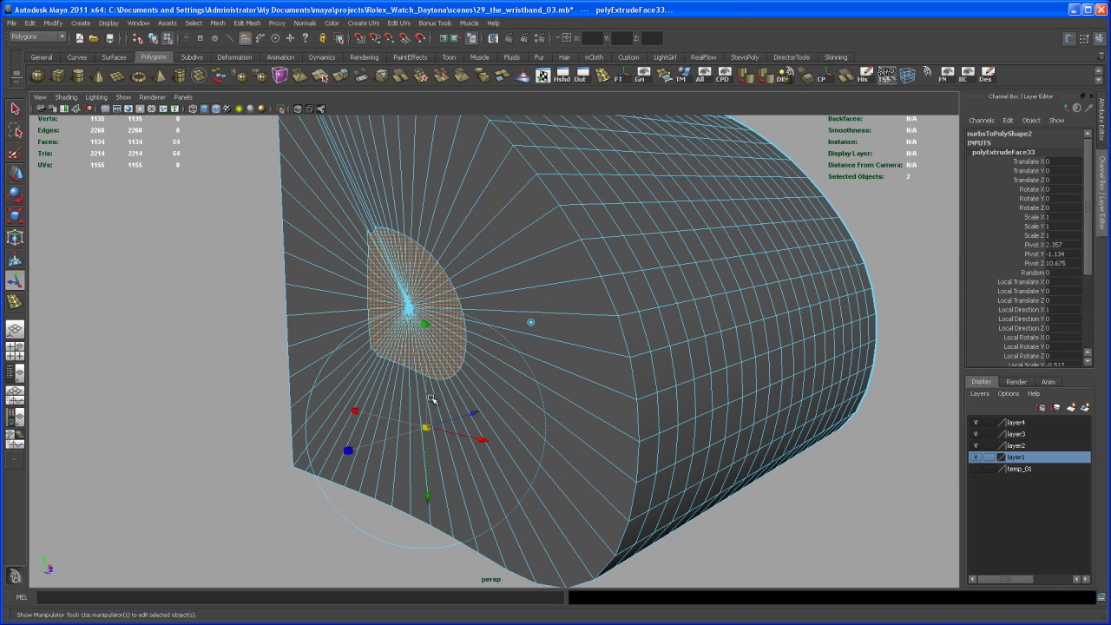
# - Insert an edge loop on the end cap close to its outer border
pyautogui.click(605, 80)
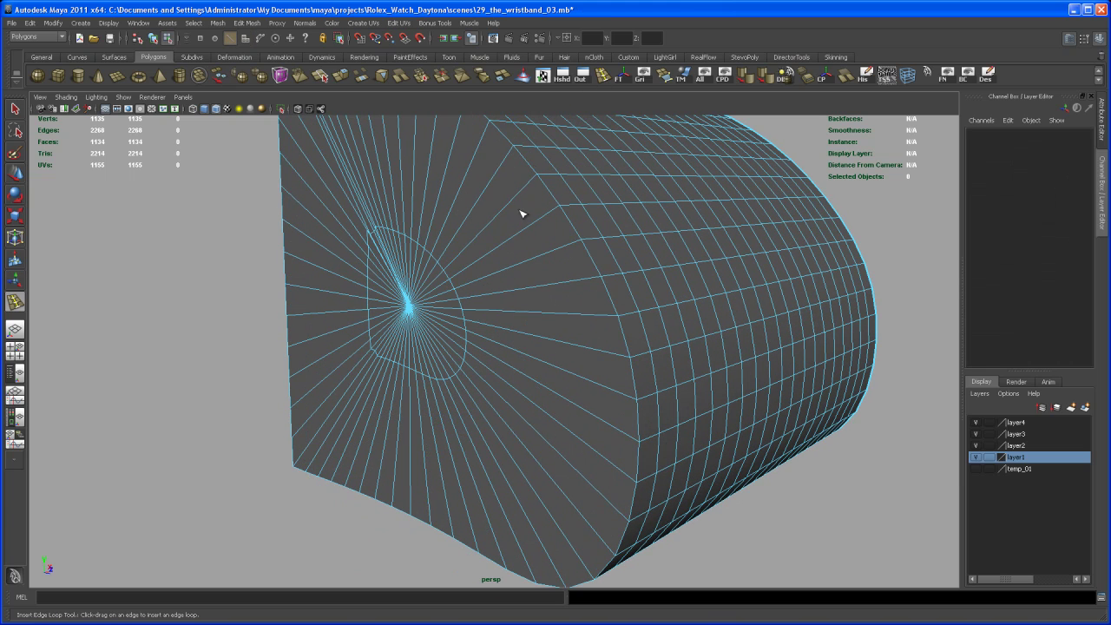
pyautogui.moveTo(521, 196); pyautogui.dragTo(517, 200)
pyautogui.keyDown('alt'); pyautogui.moveTo(518, 200); pyautogui.dragTo(567, 333); pyautogui.keyUp('alt')
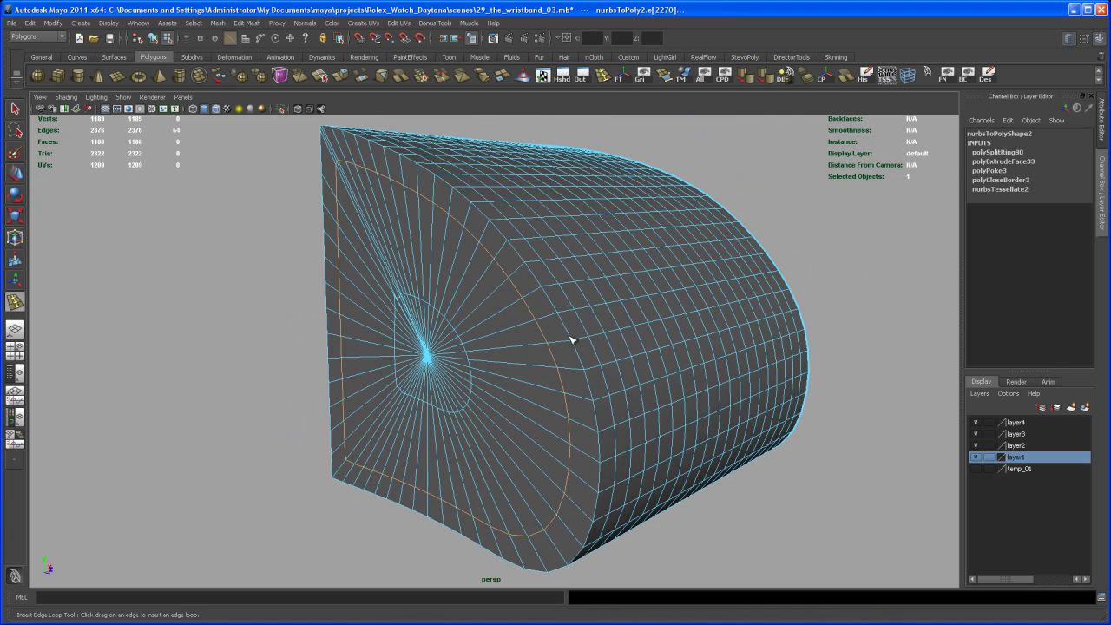
# - Return the mesh to object mode, turn on its smooth preview and deselect it
pyautogui.press('q')
pyautogui.moveTo(587, 326); pyautogui.dragTo(612, 316, button='right')
pyautogui.press('3')
pyautogui.click(755, 441)
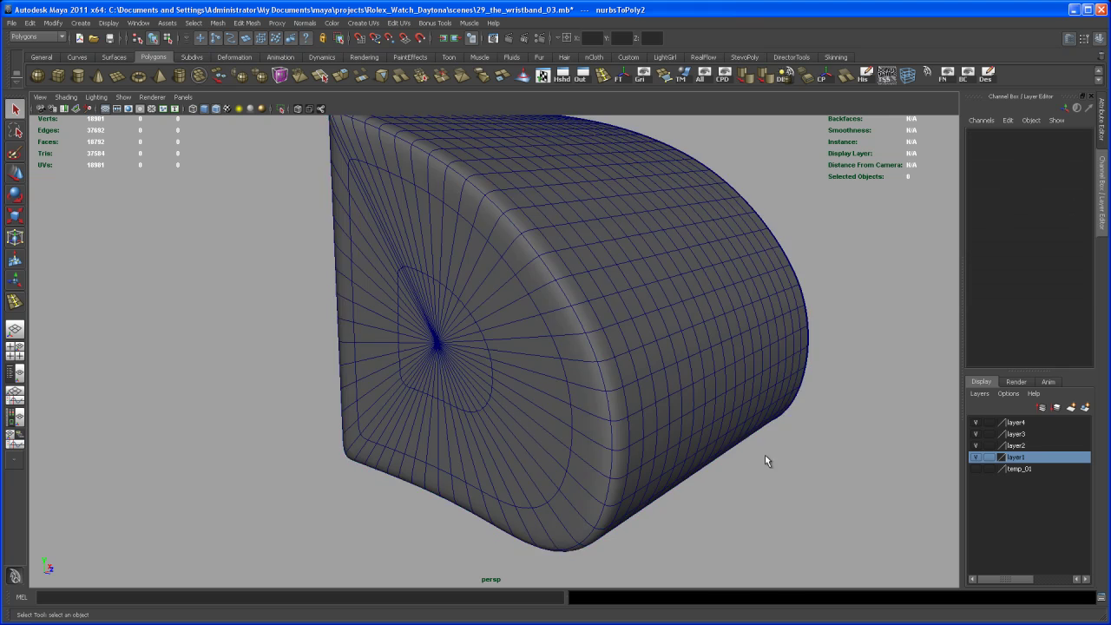
pyautogui.keyDown('alt'); pyautogui.moveTo(754, 441); pyautogui.dragTo(685, 422, button='right'); pyautogui.keyUp('alt')
pyautogui.keyDown('alt'); pyautogui.moveTo(685, 422); pyautogui.dragTo(651, 411); pyautogui.keyUp('alt')
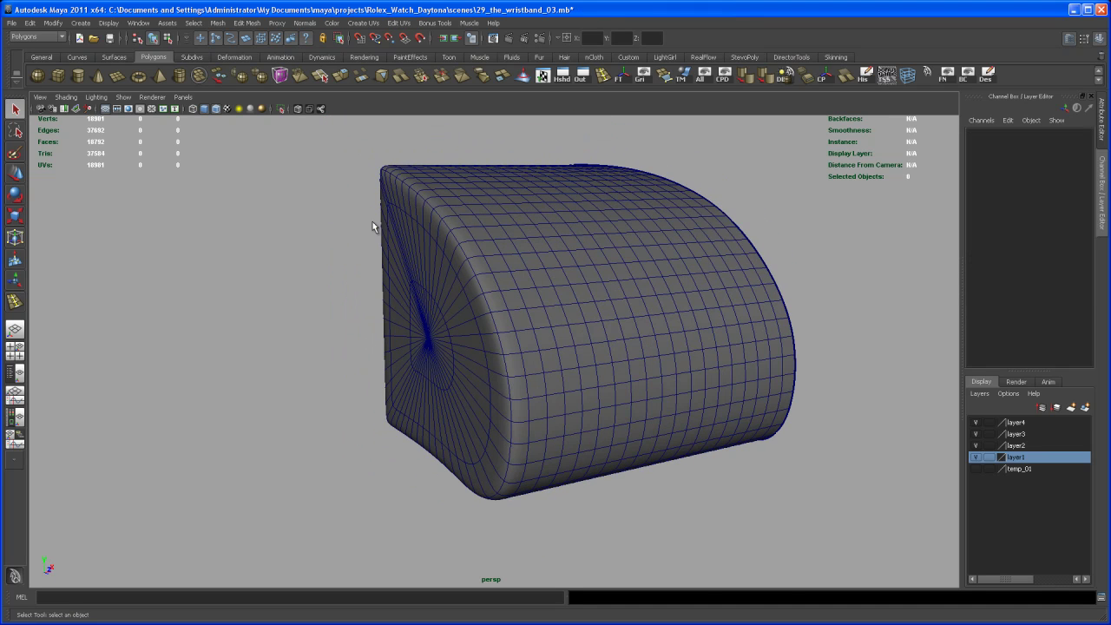
# - Turn off wireframe on shaded and examine the rounded corners of the smoothed link
pyautogui.click(224, 110)
pyautogui.moveTo(238, 125)
pyautogui.keyDown('alt'); pyautogui.mouseDown()
pyautogui.moveTo(353, 248)
pyautogui.moveTo(397, 253)
pyautogui.moveTo(429, 290)
pyautogui.mouseUp(); pyautogui.keyUp('alt')
pyautogui.keyDown('alt'); pyautogui.moveTo(429, 290); pyautogui.dragTo(486, 401, button='right'); pyautogui.keyUp('alt')
pyautogui.keyDown('alt'); pyautogui.moveTo(486, 401); pyautogui.dragTo(474, 336); pyautogui.keyUp('alt')
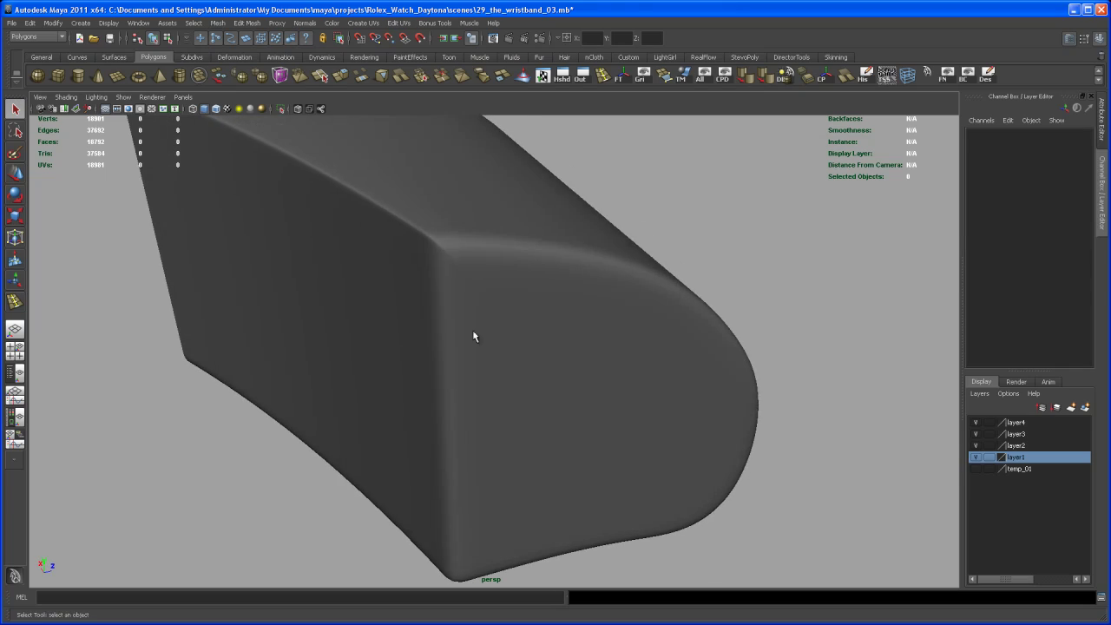
# - Select the link, turn off its smooth preview and unhide all hidden objects
pyautogui.click(456, 270)
pyautogui.keyDown('alt'); pyautogui.moveTo(452, 262); pyautogui.dragTo(506, 385); pyautogui.keyUp('alt')
pyautogui.keyDown('alt'); pyautogui.moveTo(506, 384); pyautogui.dragTo(507, 319, button='middle'); pyautogui.keyUp('alt')
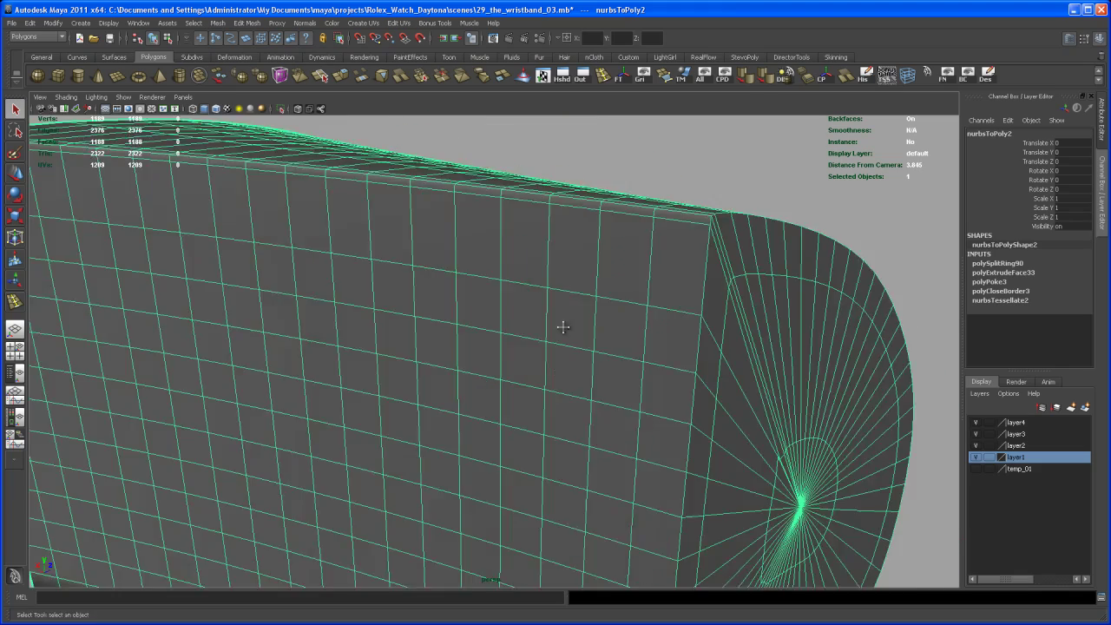
pyautogui.keyDown('alt'); pyautogui.moveTo(507, 319); pyautogui.dragTo(473, 287); pyautogui.keyUp('alt')
pyautogui.click(108, 24)
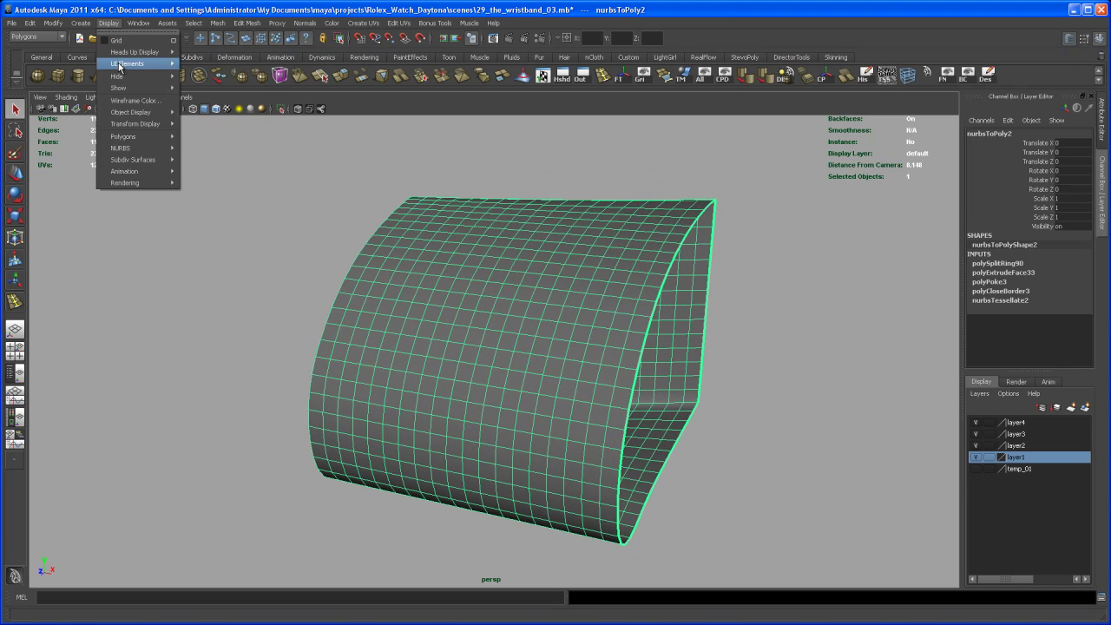
pyautogui.moveTo(130, 88)
pyautogui.click(212, 129)
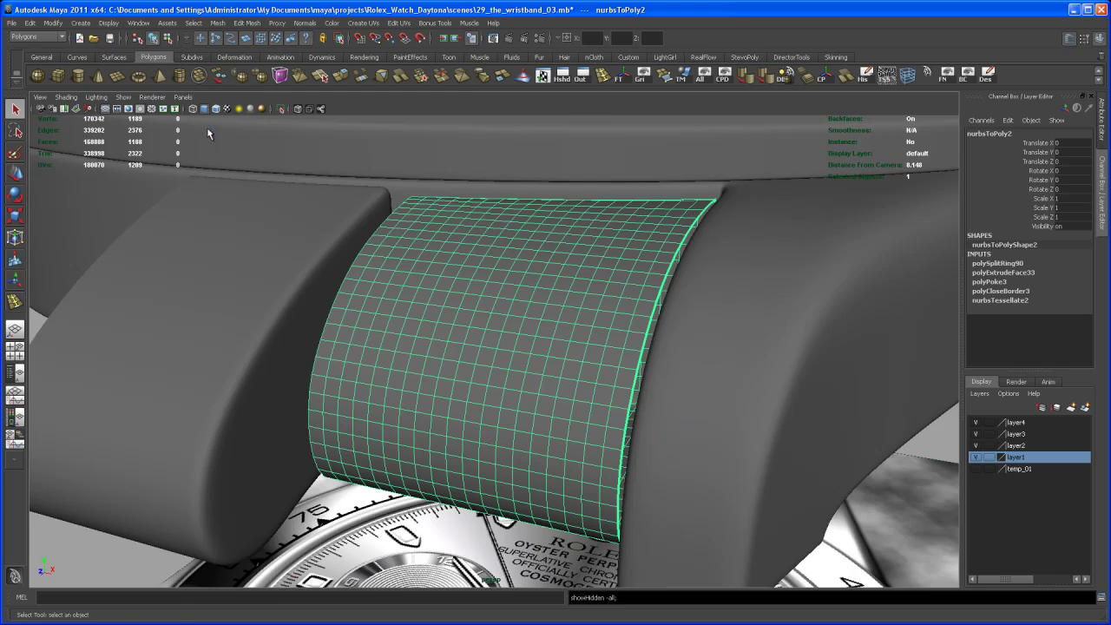
# - Smooth-preview the new link, check its fit between the center link and the lug, and reselect it
pyautogui.keyDown('alt'); pyautogui.moveTo(523, 321); pyautogui.dragTo(553, 337); pyautogui.keyUp('alt')
pyautogui.click(829, 384)
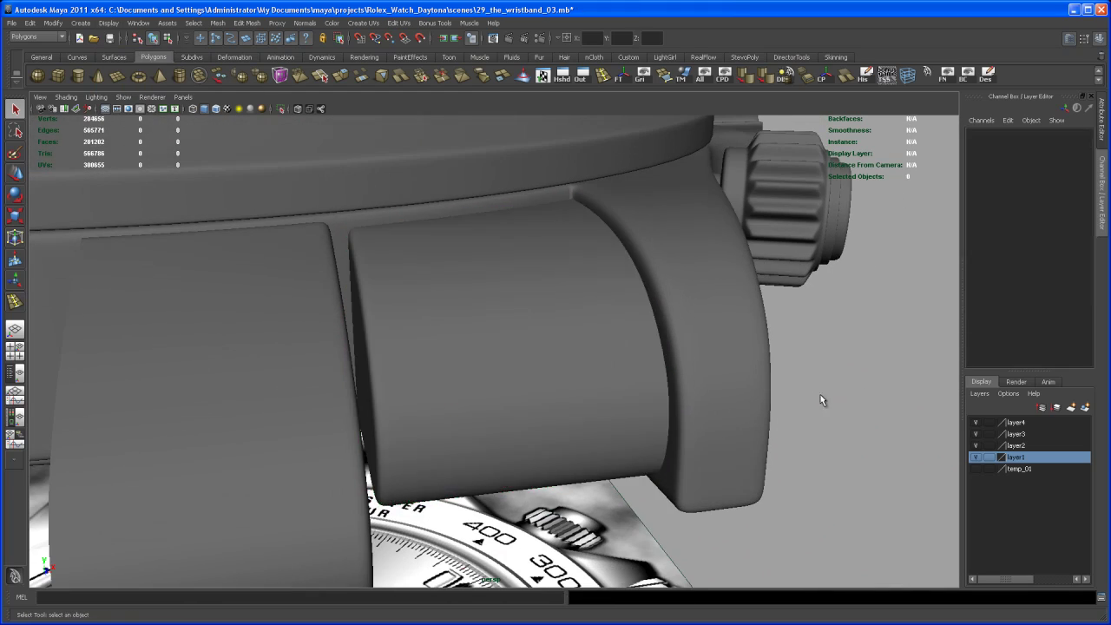
pyautogui.keyDown('alt'); pyautogui.moveTo(806, 390); pyautogui.dragTo(585, 405); pyautogui.keyUp('alt')
pyautogui.click(593, 401)
# - Switch to the top view and hide NURBS surfaces there
pyautogui.press('space')
pyautogui.press('space')
pyautogui.keyDown('alt'); pyautogui.moveTo(400, 312); pyautogui.dragTo(382, 257, button='middle'); pyautogui.keyUp('alt')
pyautogui.keyDown('alt'); pyautogui.moveTo(383, 257); pyautogui.dragTo(461, 321, button='right'); pyautogui.keyUp('alt')
pyautogui.keyDown('alt'); pyautogui.moveTo(447, 318); pyautogui.dragTo(474, 315, button='middle'); pyautogui.keyUp('alt')
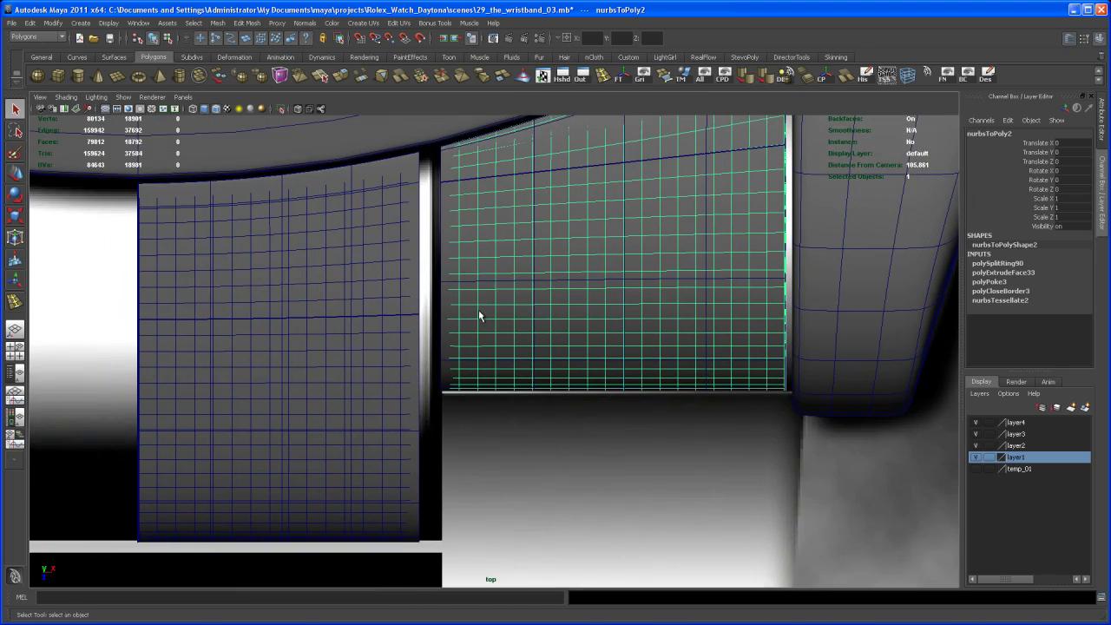
pyautogui.keyDown('alt'); pyautogui.moveTo(474, 315); pyautogui.dragTo(483, 317, button='right'); pyautogui.keyUp('alt')
pyautogui.keyDown('alt'); pyautogui.moveTo(483, 317); pyautogui.dragTo(515, 312, button='middle'); pyautogui.keyUp('alt')
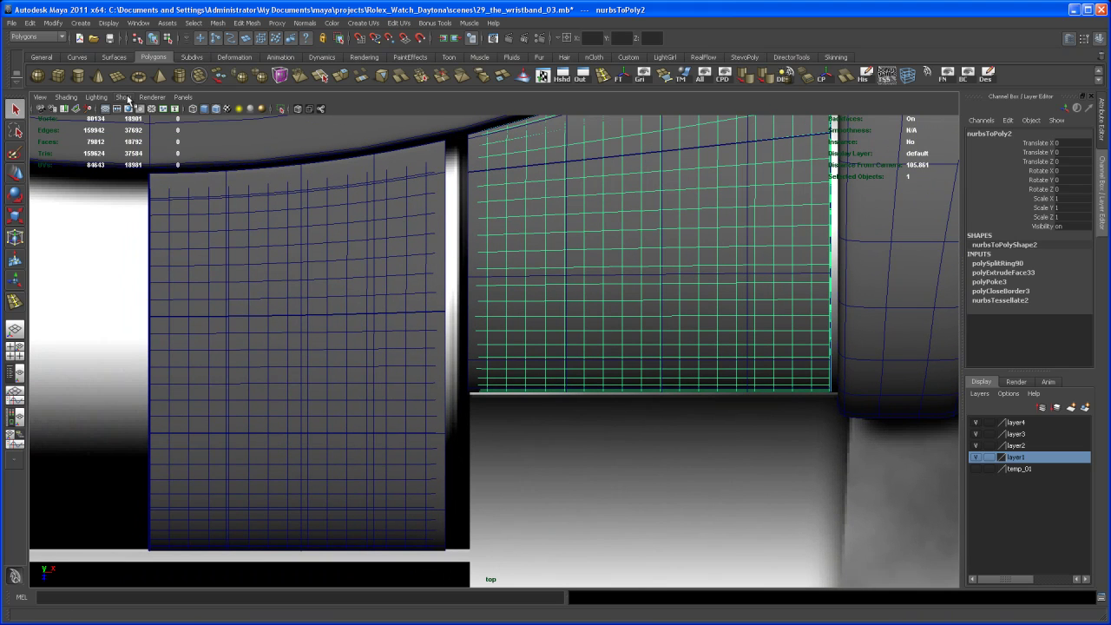
pyautogui.click(128, 99)
pyautogui.click(129, 99)
pyautogui.click(128, 99)
pyautogui.click(139, 166)
# - Turn off smooth preview on the new outer link in the top view
pyautogui.moveTo(500, 264)
pyautogui.keyDown('alt'); pyautogui.mouseDown(button='middle')
pyautogui.moveTo(489, 288)
pyautogui.moveTo(507, 259)
pyautogui.mouseUp(button='middle'); pyautogui.keyUp('alt')
pyautogui.keyDown('alt'); pyautogui.moveTo(478, 278); pyautogui.dragTo(457, 271, button='right'); pyautogui.keyUp('alt')
pyautogui.keyDown('alt'); pyautogui.moveTo(457, 297); pyautogui.dragTo(466, 288, button='middle'); pyautogui.keyUp('alt')
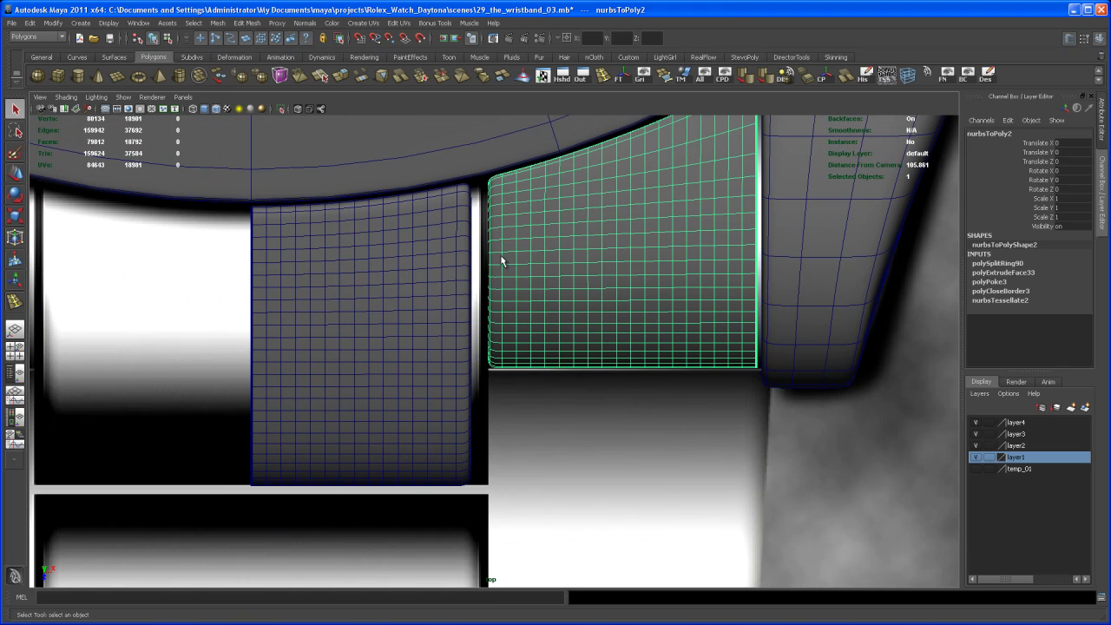
pyautogui.press('1')
pyautogui.scroll(2, 519, 258)
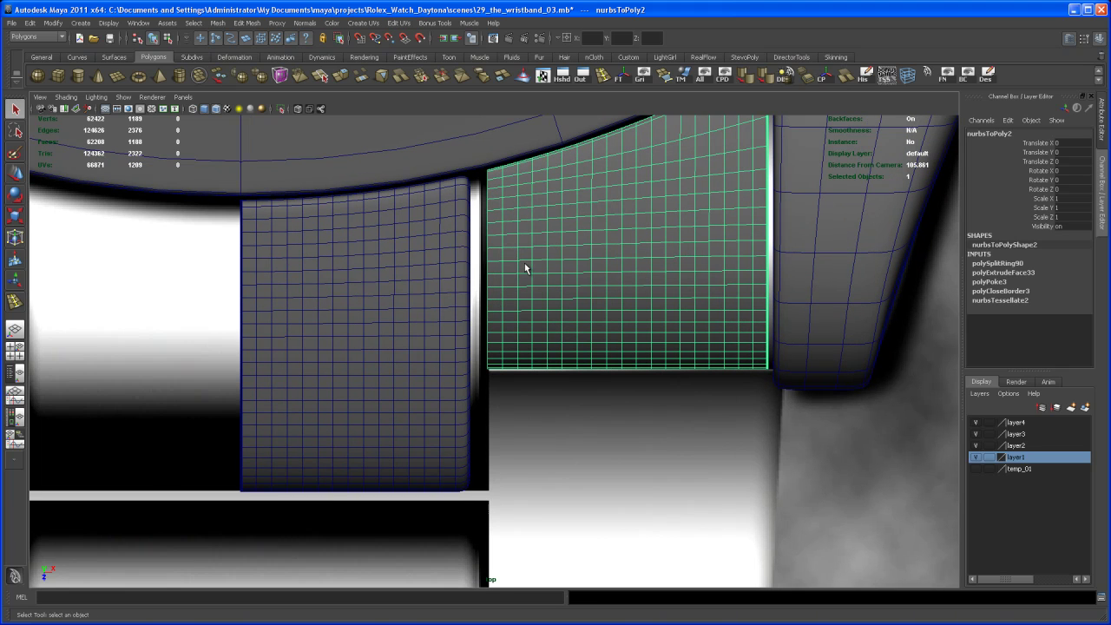
pyautogui.moveTo(507, 258)
pyautogui.keyDown('alt'); pyautogui.mouseDown(button='middle')
pyautogui.moveTo(508, 247)
pyautogui.moveTo(451, 282)
pyautogui.moveTo(518, 280)
pyautogui.moveTo(511, 269)
pyautogui.mouseUp(button='middle'); pyautogui.keyUp('alt')
pyautogui.scroll(1, 494, 263)
# - Select the center link and turn off its smooth preview
pyautogui.keyDown('alt'); pyautogui.moveTo(447, 280); pyautogui.dragTo(455, 263, button='middle'); pyautogui.keyUp('alt')
pyautogui.click(458, 264)
pyautogui.scroll(-2, 470, 302)
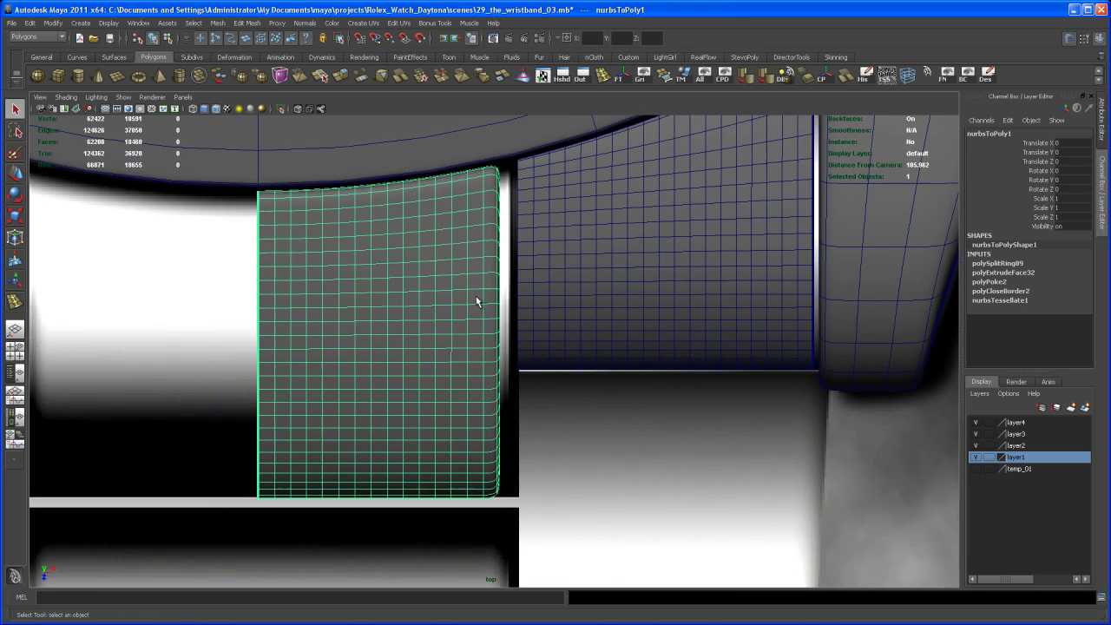
pyautogui.keyDown('alt'); pyautogui.moveTo(484, 309); pyautogui.dragTo(451, 278, button='middle'); pyautogui.keyUp('alt')
pyautogui.scroll(4, 447, 301)
pyautogui.keyDown('alt'); pyautogui.moveTo(450, 326); pyautogui.dragTo(471, 332, button='middle'); pyautogui.keyUp('alt')
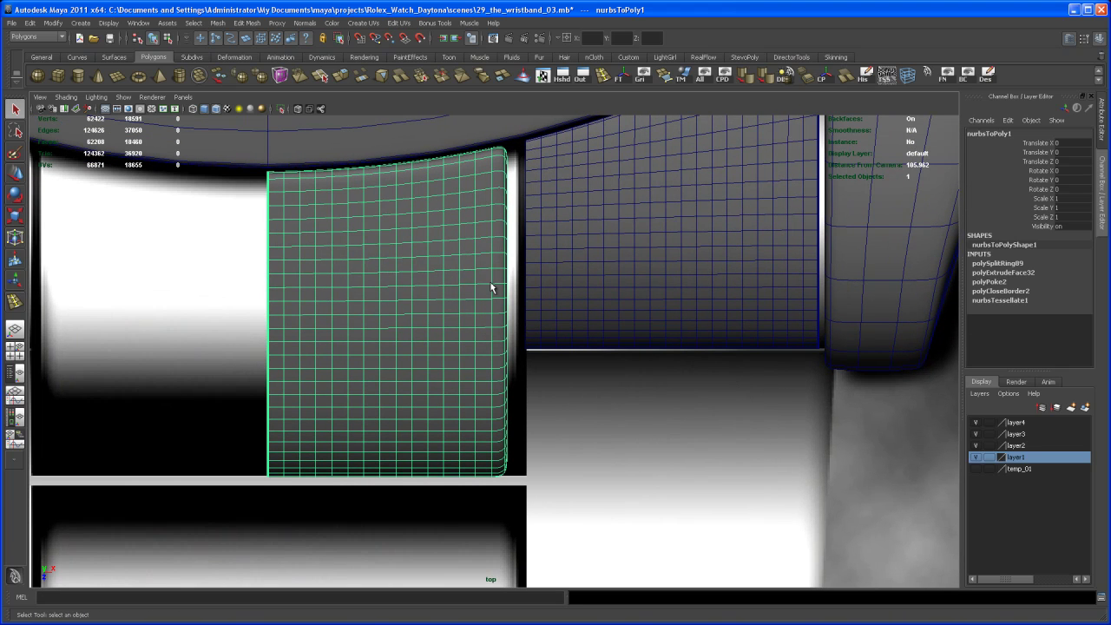
pyautogui.moveTo(486, 299)
pyautogui.keyDown('alt'); pyautogui.mouseDown(button='middle')
pyautogui.moveTo(463, 318)
pyautogui.moveTo(492, 317)
pyautogui.mouseUp(button='middle'); pyautogui.keyUp('alt')
pyautogui.press('1')
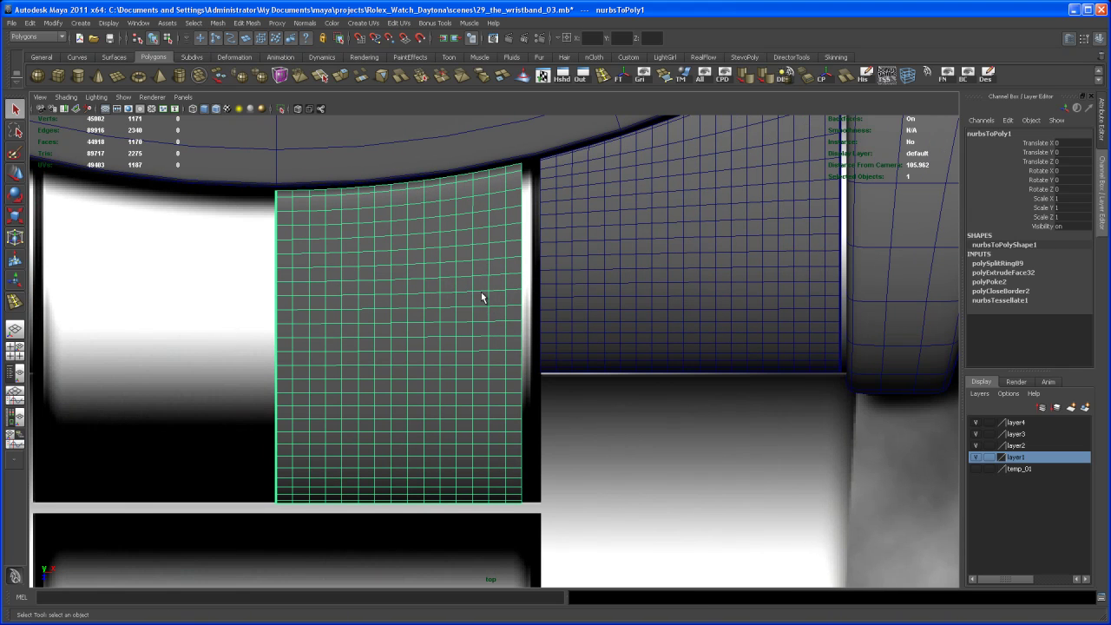
# - Switch the center link to vertex mode and select all of its vertices
pyautogui.moveTo(486, 285); pyautogui.dragTo(445, 267, button='right')
pyautogui.keyDown('alt'); pyautogui.moveTo(445, 268); pyautogui.dragTo(432, 270, button='middle'); pyautogui.keyUp('alt')
pyautogui.keyDown('alt'); pyautogui.moveTo(432, 270); pyautogui.dragTo(475, 297, button='right'); pyautogui.keyUp('alt')
pyautogui.keyDown('alt'); pyautogui.moveTo(476, 297); pyautogui.dragTo(485, 265, button='middle'); pyautogui.keyUp('alt')
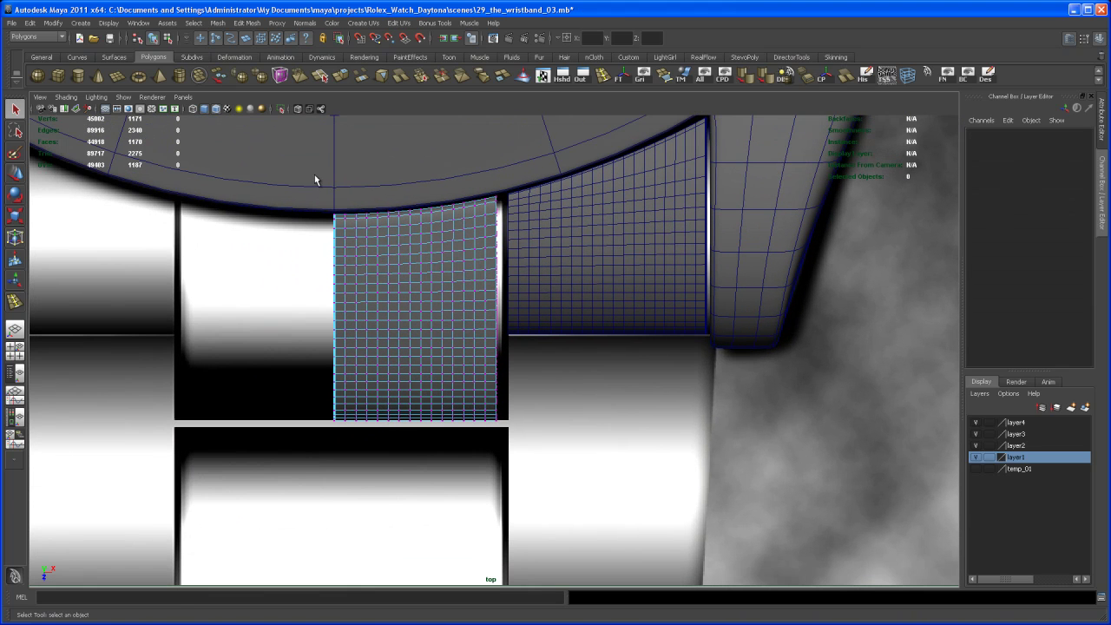
pyautogui.moveTo(315, 181); pyautogui.dragTo(534, 416)
pyautogui.scroll(2, 514, 373)
pyautogui.keyDown('alt'); pyautogui.moveTo(565, 458); pyautogui.dragTo(569, 462, button='right'); pyautogui.keyUp('alt')
pyautogui.keyDown('alt'); pyautogui.moveTo(546, 390); pyautogui.dragTo(561, 429, button='middle'); pyautogui.keyUp('alt')
pyautogui.keyDown('alt'); pyautogui.moveTo(561, 429); pyautogui.dragTo(582, 444, button='right'); pyautogui.keyUp('alt')
pyautogui.keyDown('alt'); pyautogui.moveTo(562, 405); pyautogui.dragTo(558, 422, button='middle'); pyautogui.keyUp('alt')
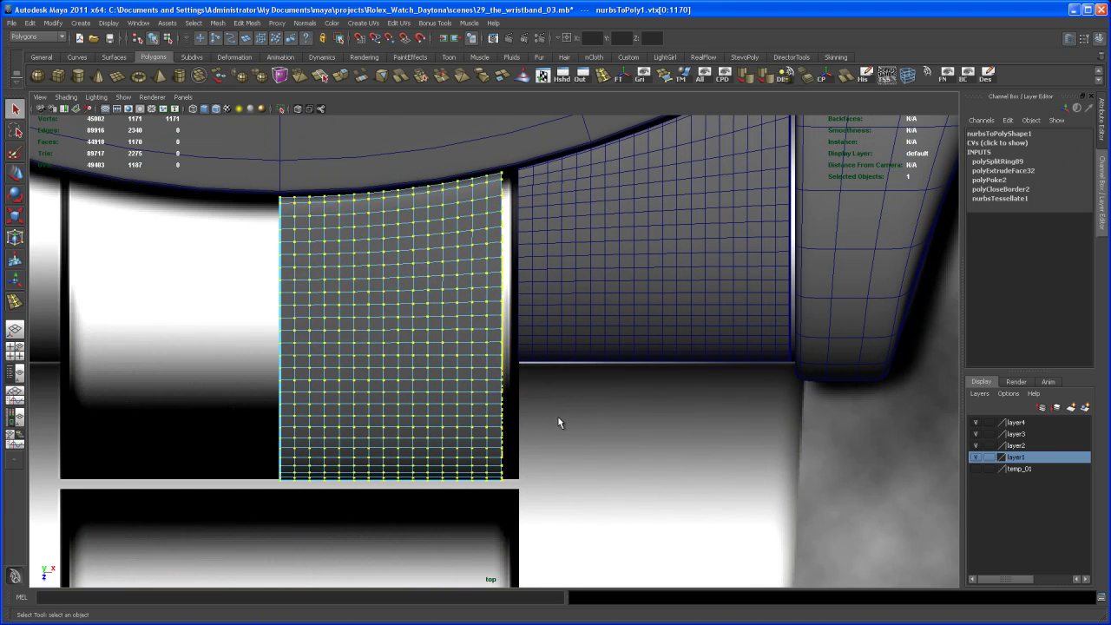
# - Apply a lattice deformer to the center link's selected vertices and set its S divisions to 3
pyautogui.click(60, 39)
pyautogui.click(35, 48)
pyautogui.click(289, 24)
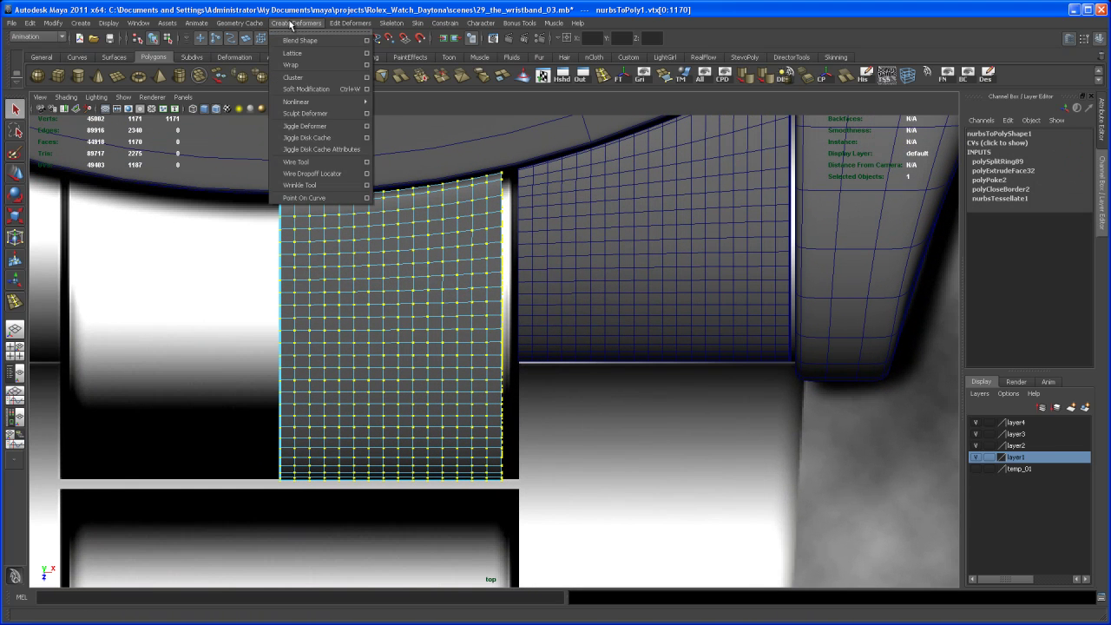
pyautogui.click(293, 53)
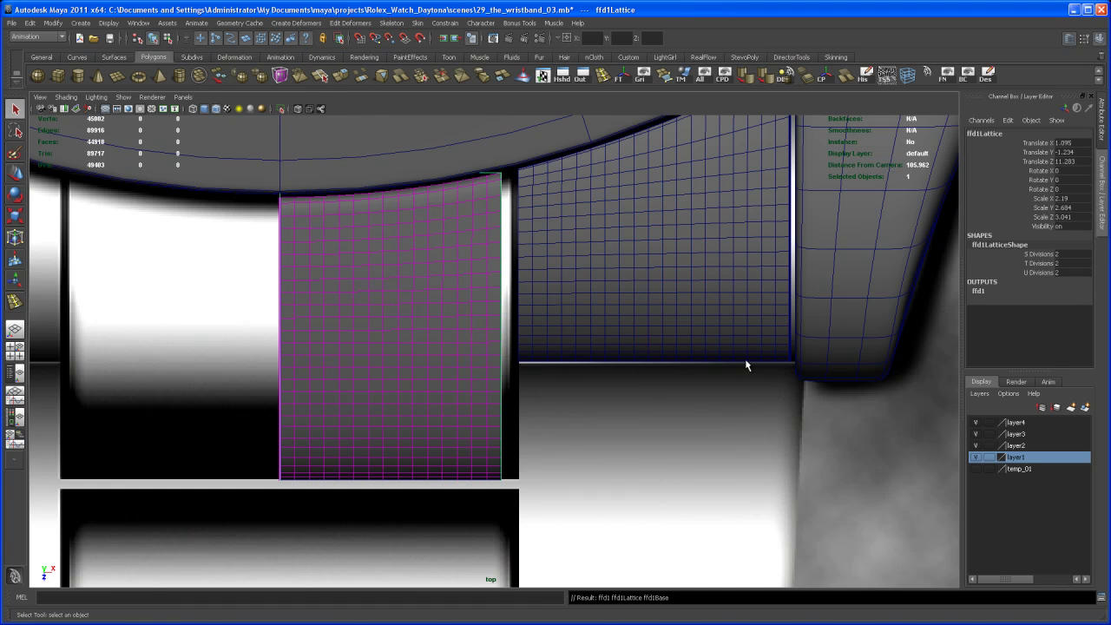
pyautogui.click(1045, 255)
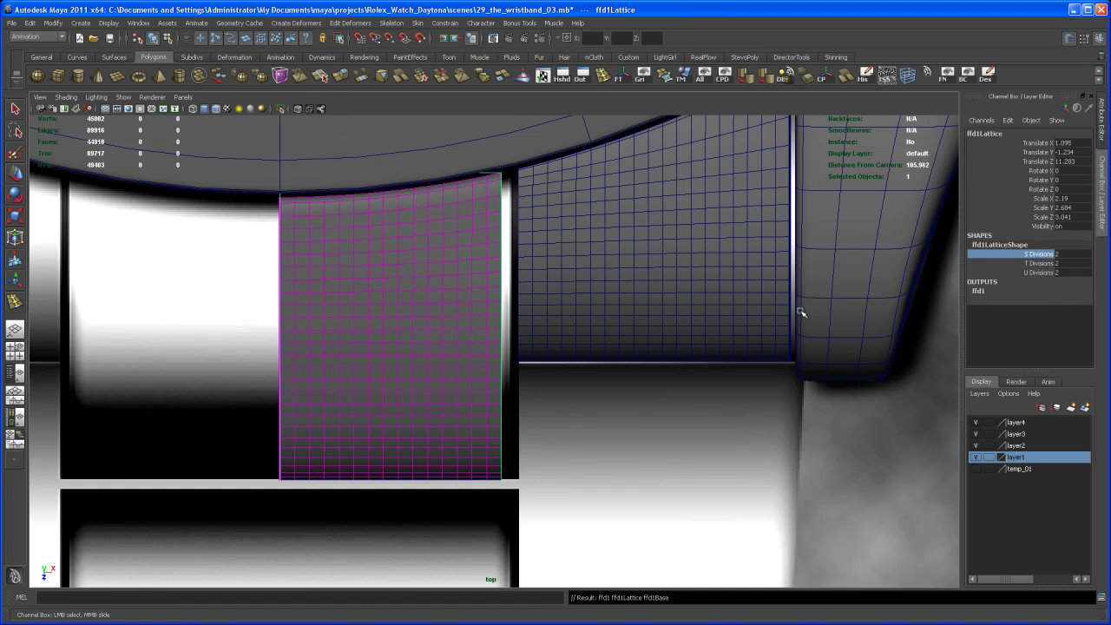
pyautogui.moveTo(610, 366)
pyautogui.mouseDown(button='middle')
pyautogui.moveTo(643, 378)
pyautogui.moveTo(618, 375)
pyautogui.moveTo(620, 358)
pyautogui.mouseUp(button='middle')
pyautogui.keyDown('alt'); pyautogui.moveTo(605, 353); pyautogui.dragTo(616, 372, button='right'); pyautogui.keyUp('alt')
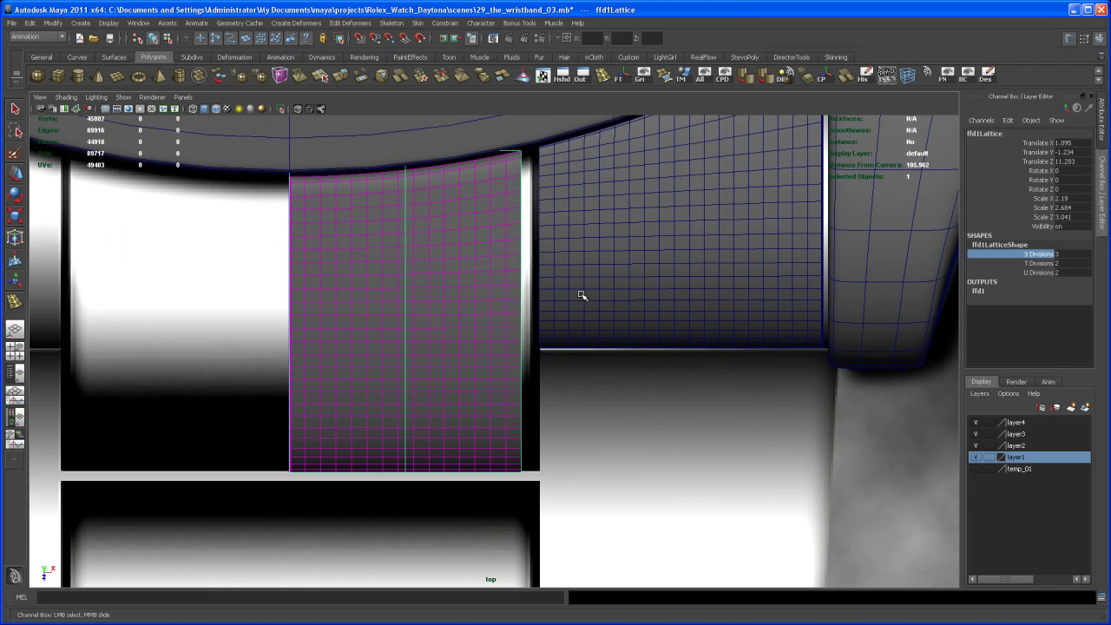
# - Select the lattice points of the middle and outer columns and move them along X toward the outer link to fit the reference
pyautogui.rightClick(508, 153)
pyautogui.moveTo(532, 208); pyautogui.dragTo(528, 176, button='right')
pyautogui.keyDown('alt'); pyautogui.moveTo(526, 178); pyautogui.dragTo(506, 200, button='middle'); pyautogui.keyUp('alt')
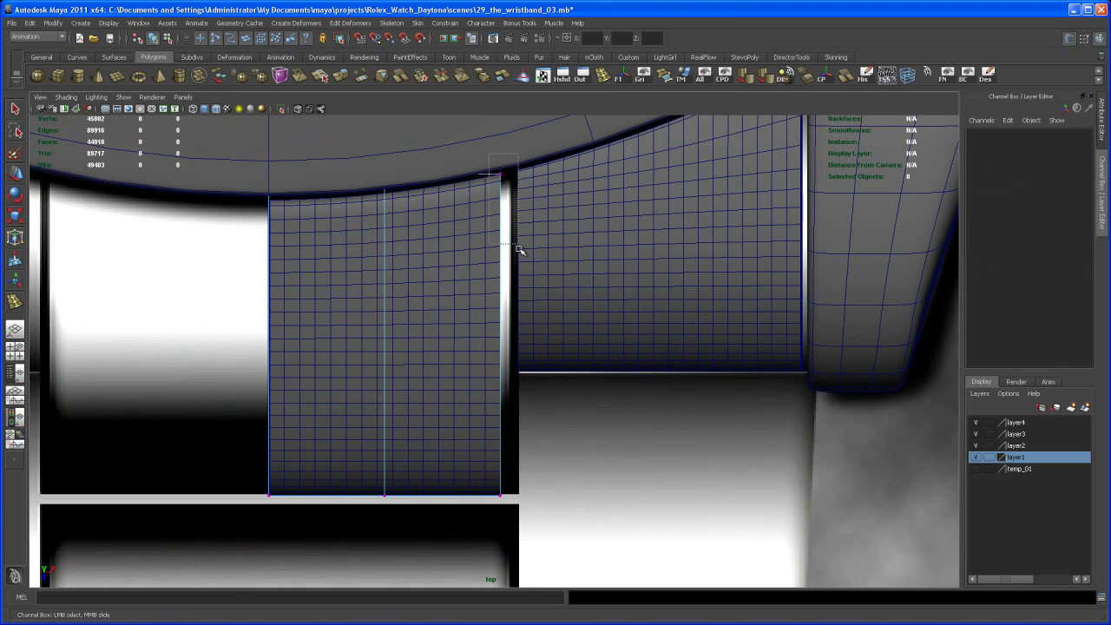
pyautogui.moveTo(531, 289); pyautogui.dragTo(509, 556)
pyautogui.press('w')
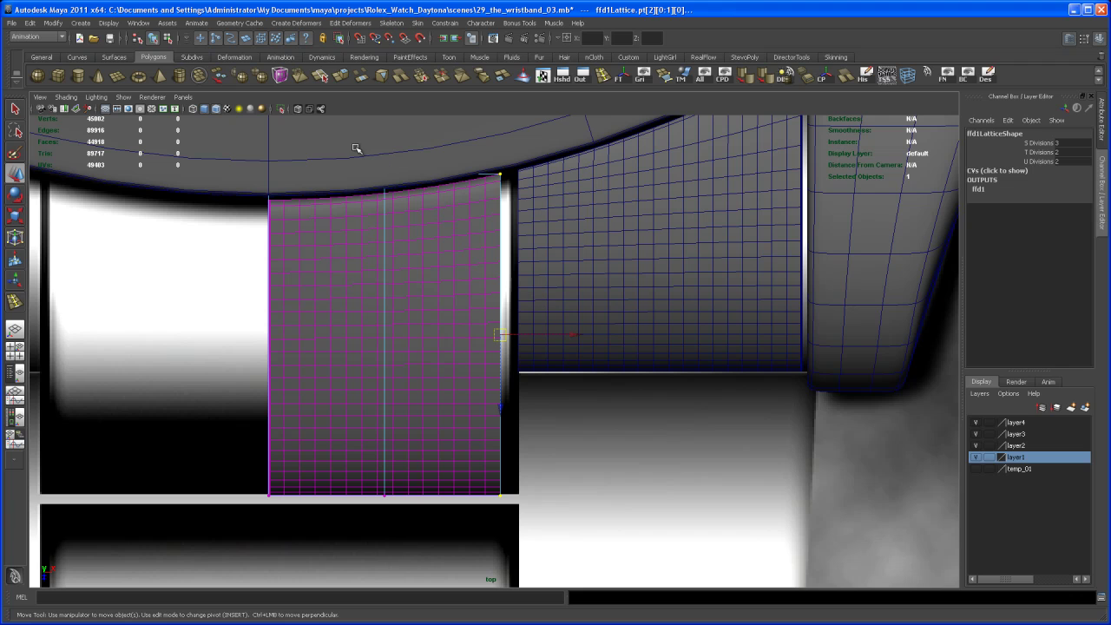
pyautogui.moveTo(380, 178); pyautogui.dragTo(540, 560)
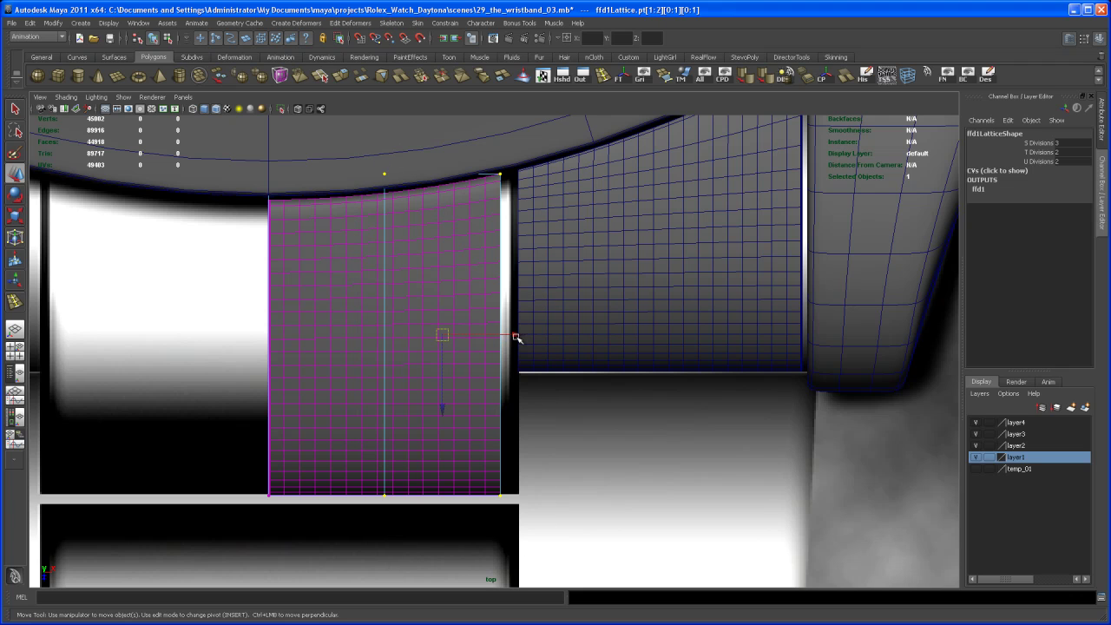
pyautogui.moveTo(518, 336); pyautogui.dragTo(529, 334)
# - Adjust the center link's corner and middle lattice points next to the case in Z so the edge follows the case curve
pyautogui.keyDown('alt'); pyautogui.moveTo(574, 331); pyautogui.dragTo(559, 404, button='middle'); pyautogui.keyUp('alt')
pyautogui.scroll(3, 524, 389)
pyautogui.keyDown('alt'); pyautogui.moveTo(541, 363); pyautogui.dragTo(546, 349, button='middle'); pyautogui.keyUp('alt')
pyautogui.moveTo(461, 154); pyautogui.dragTo(512, 222)
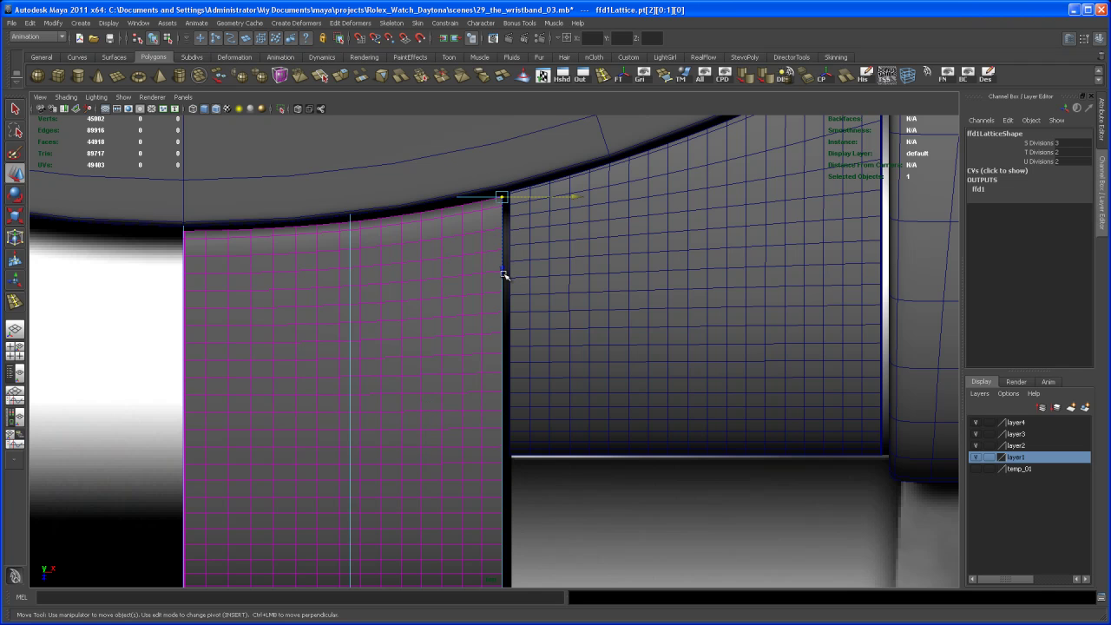
pyautogui.moveTo(503, 275); pyautogui.dragTo(504, 270)
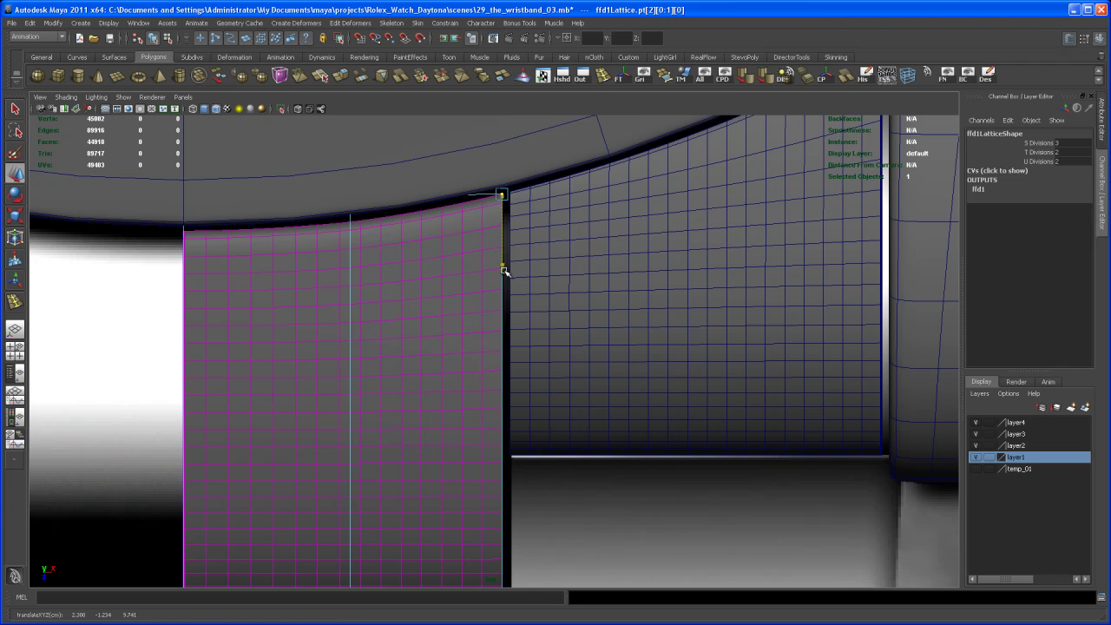
pyautogui.keyDown('alt'); pyautogui.moveTo(470, 260); pyautogui.dragTo(510, 237, button='middle'); pyautogui.keyUp('alt')
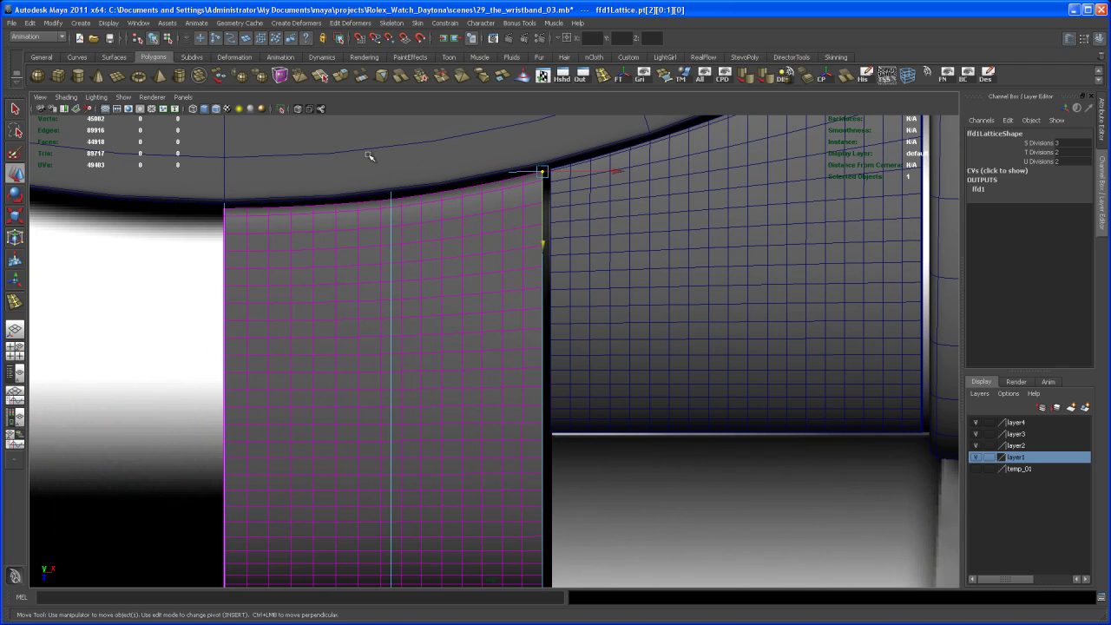
pyautogui.moveTo(369, 155); pyautogui.dragTo(390, 247)
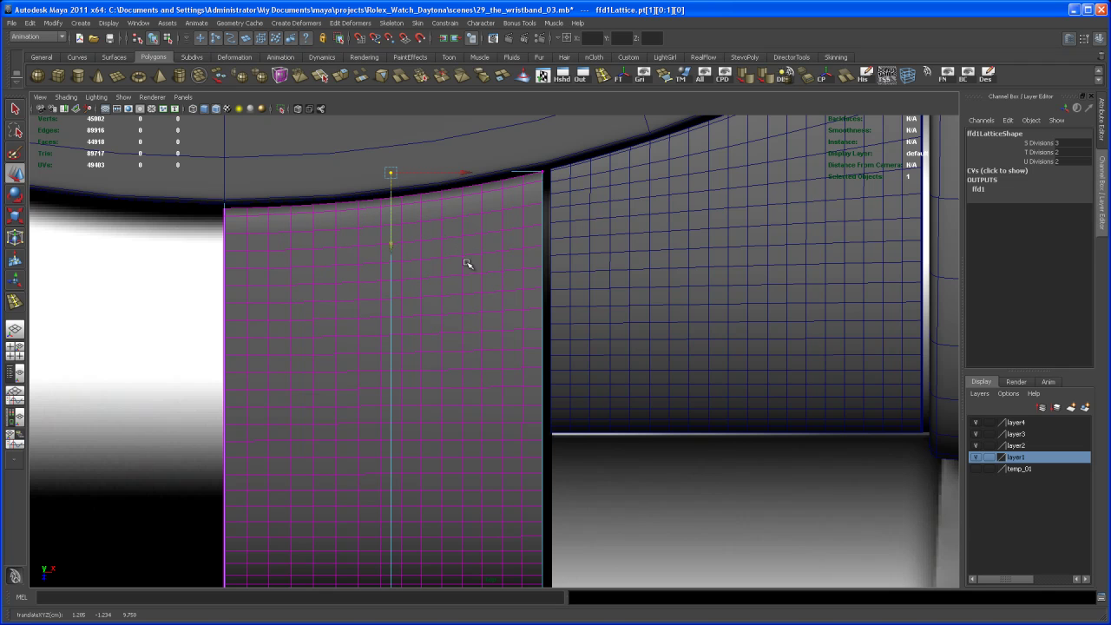
# - Return to the perspective view and clear the lattice point selection to check the reshaped center link
pyautogui.press('space')
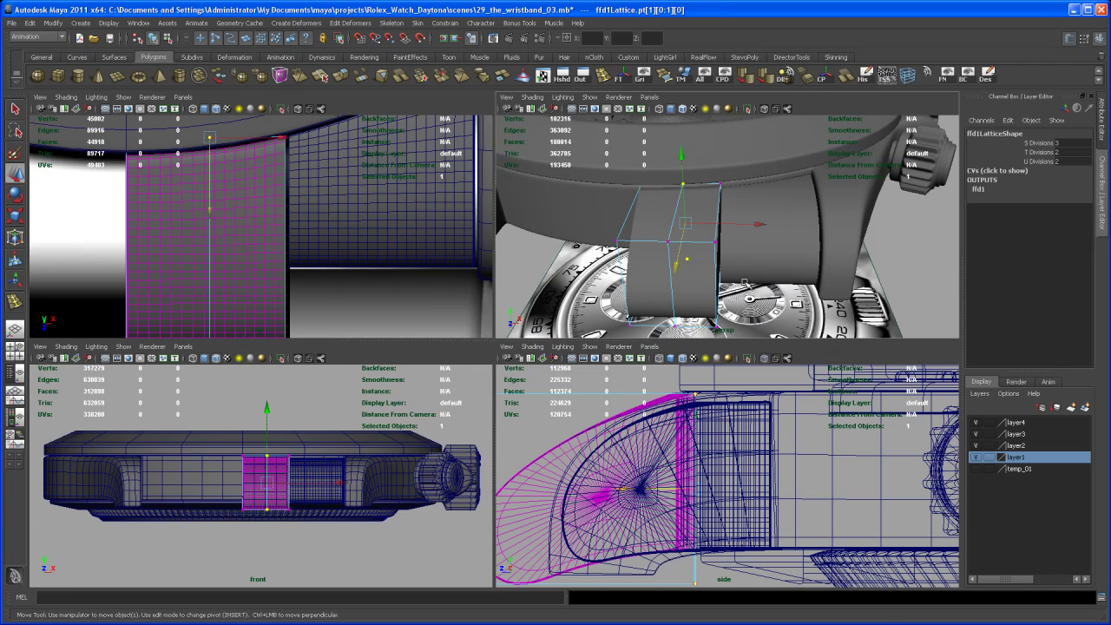
pyautogui.press('space')
pyautogui.keyDown('alt'); pyautogui.moveTo(632, 362); pyautogui.dragTo(699, 302); pyautogui.keyUp('alt')
pyautogui.press('q')
pyautogui.click(694, 403)
pyautogui.keyDown('alt'); pyautogui.moveTo(678, 408); pyautogui.dragTo(605, 367); pyautogui.keyUp('alt')
# - Save the scene under the new file name 30_the_wristband_04.mb in the project's scenes folder
pyautogui.click(12, 22)
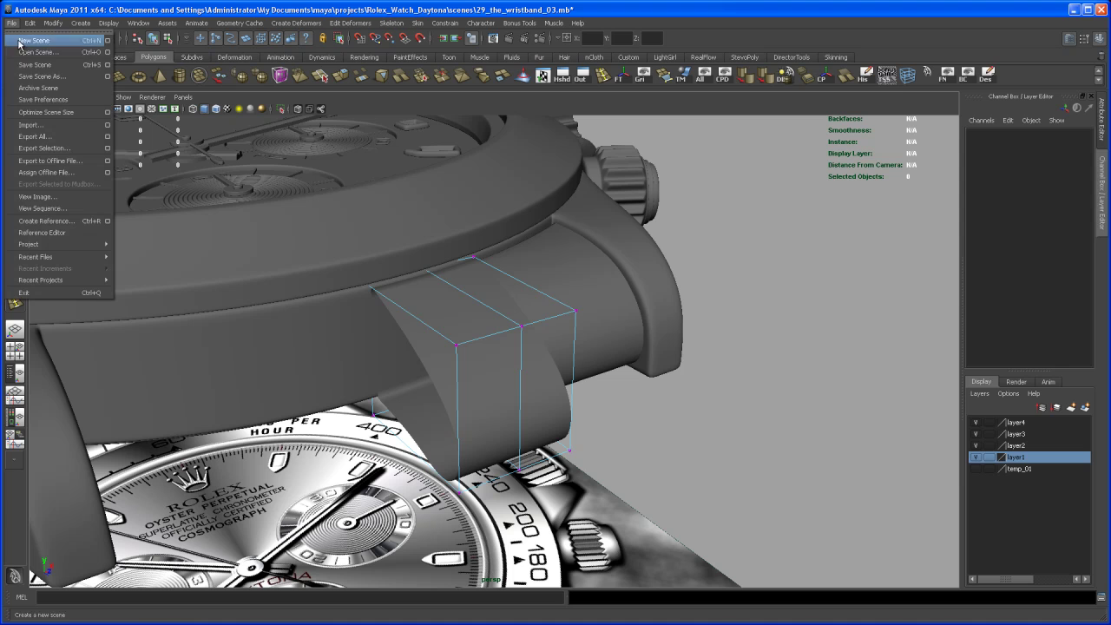
pyautogui.click(44, 77)
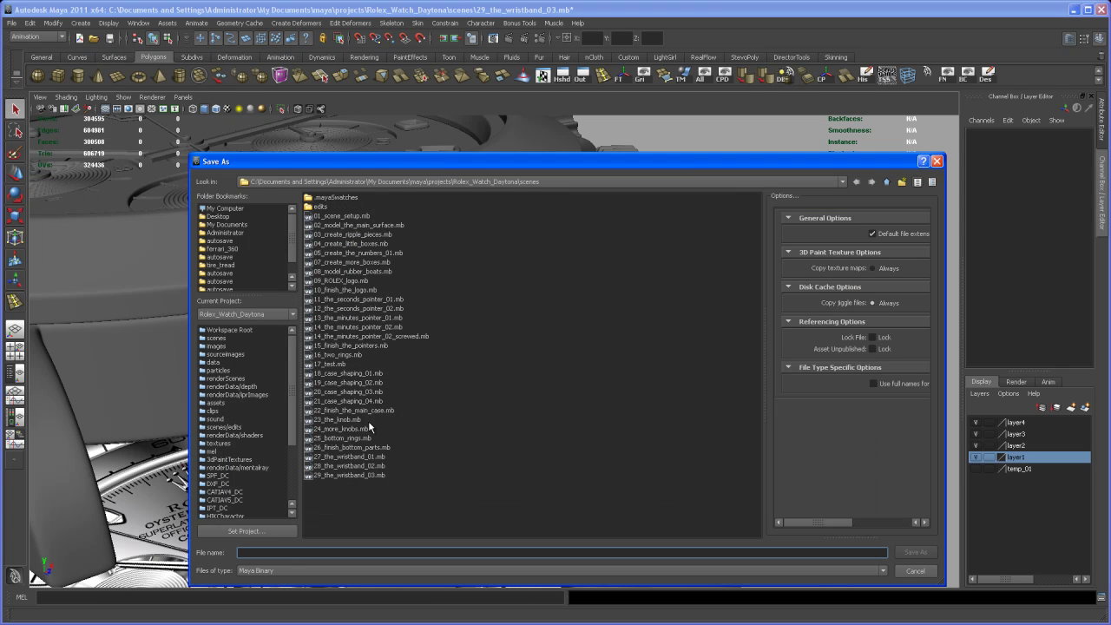
pyautogui.click(362, 475)
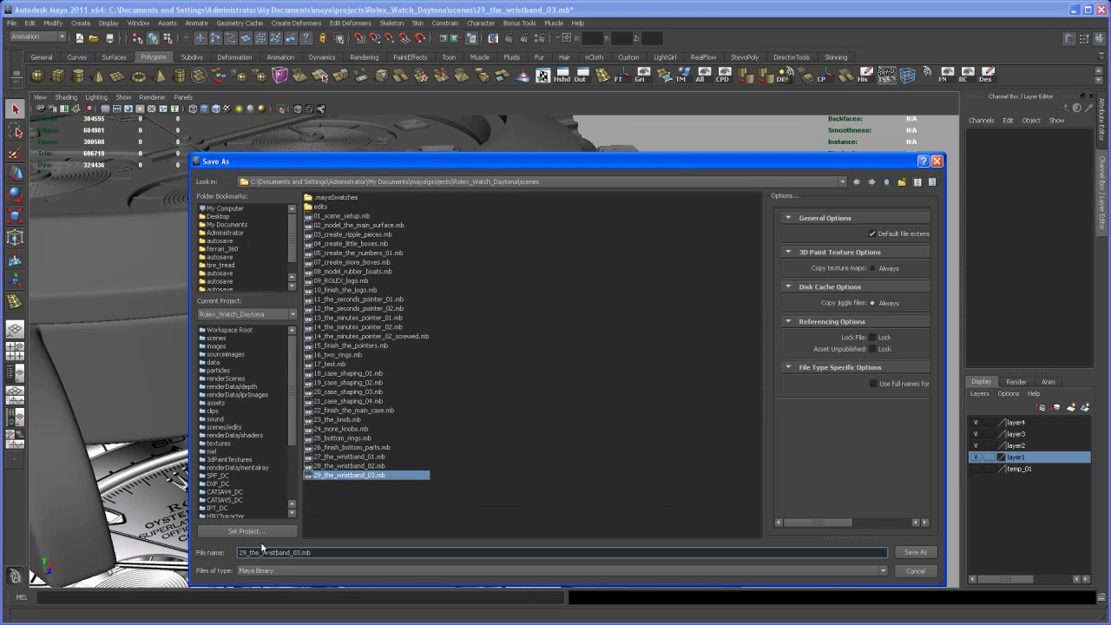
pyautogui.press('BackSpace')
pyautogui.press('BackSpace')
pyautogui.write('30')
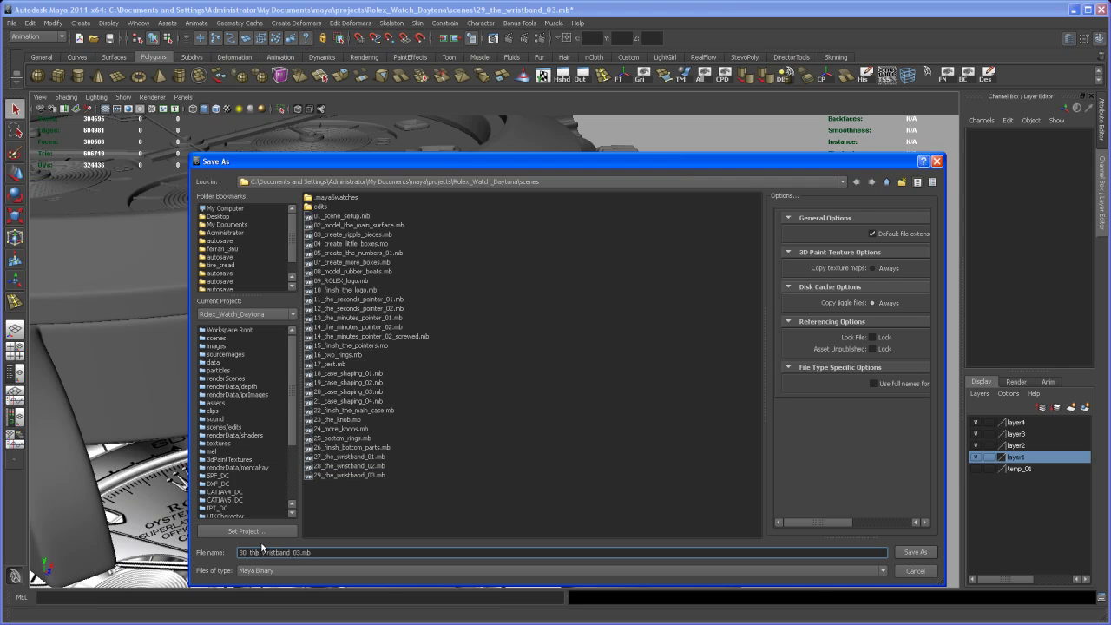
pyautogui.press('End')
pyautogui.press('Left')
pyautogui.press('Left')
pyautogui.press('Left')
pyautogui.press('BackSpace')
pyautogui.write('4')
pyautogui.press('Return')
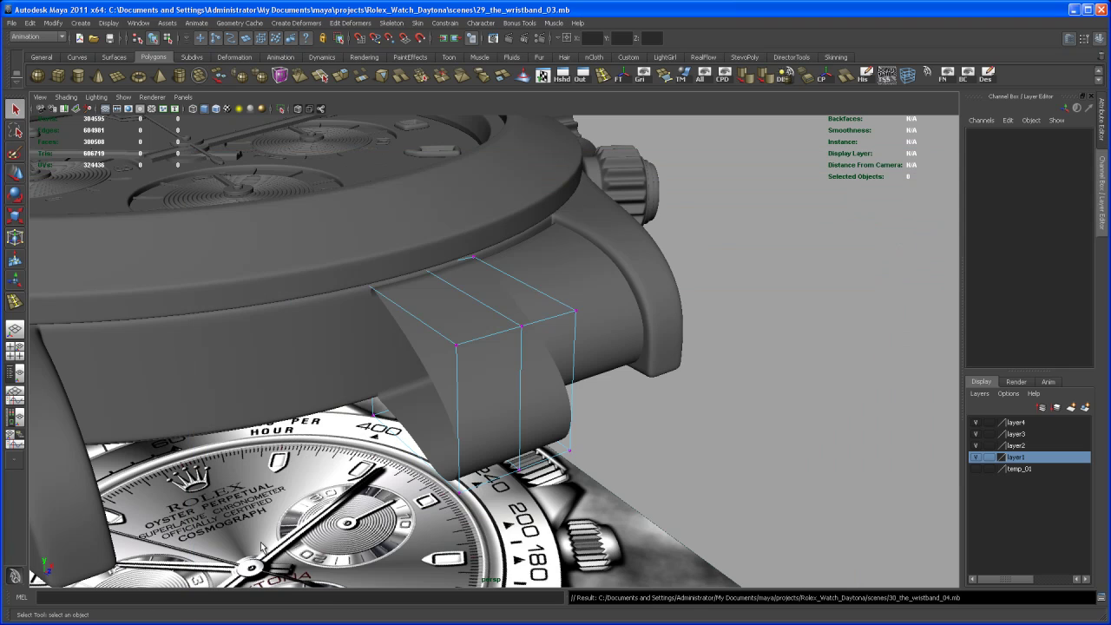
# - Delete the center link's construction history, then turn on its smooth preview and deselect it
pyautogui.click(498, 400)
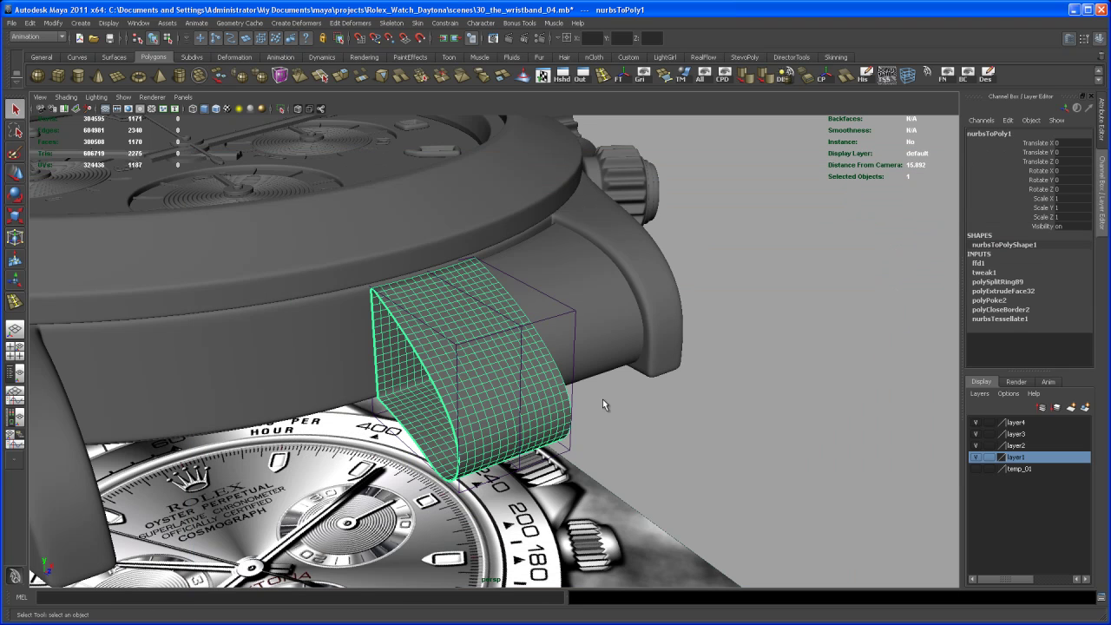
pyautogui.press('f')
pyautogui.keyDown('alt'); pyautogui.moveTo(625, 404); pyautogui.dragTo(662, 328, button='middle'); pyautogui.keyUp('alt')
pyautogui.click(865, 76)
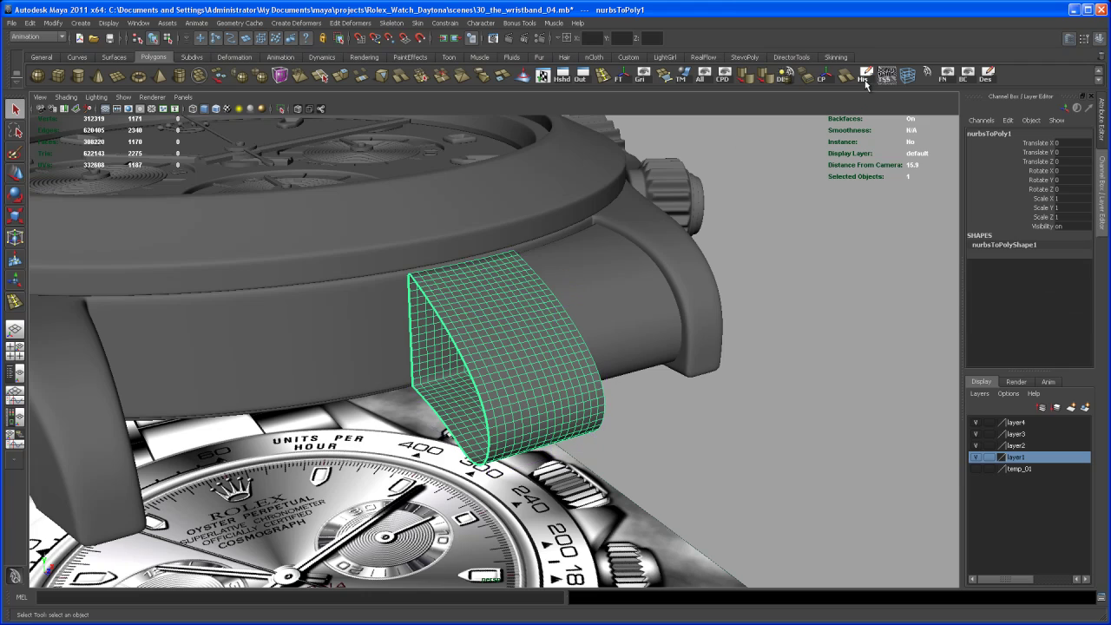
pyautogui.keyDown('alt'); pyautogui.moveTo(758, 281); pyautogui.dragTo(605, 432); pyautogui.keyUp('alt')
pyautogui.press('3')
pyautogui.click(862, 395)
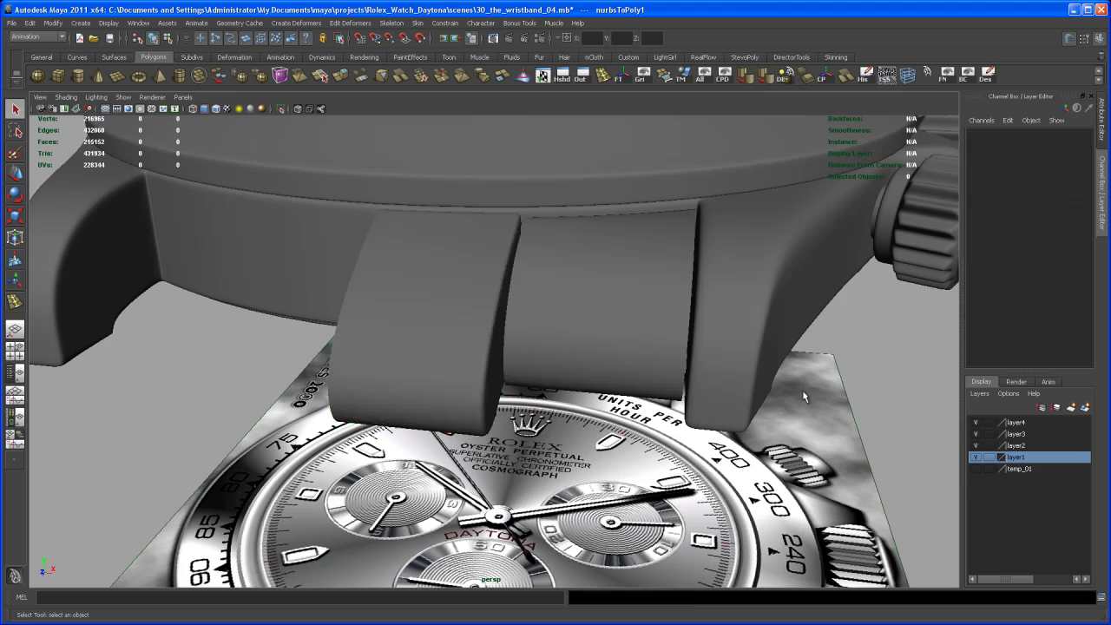
# - Select the outer link, switch to the top view, and select all of its vertices
pyautogui.keyDown('alt'); pyautogui.moveTo(786, 401); pyautogui.dragTo(615, 368); pyautogui.keyUp('alt')
pyautogui.click(625, 344)
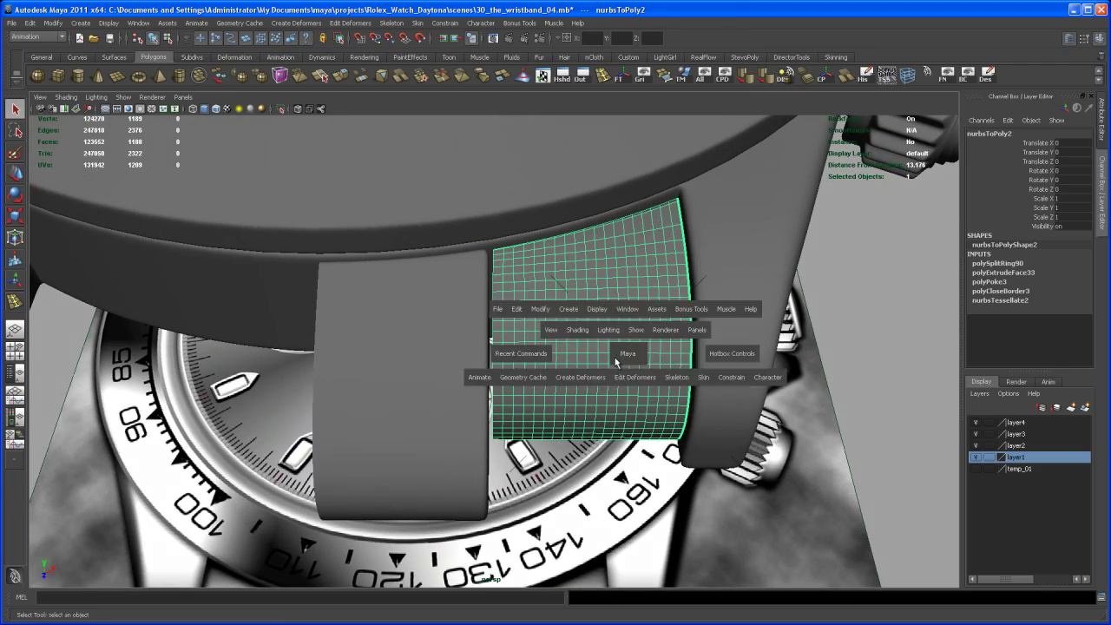
pyautogui.press('space')
pyautogui.press('space')
pyautogui.keyDown('alt'); pyautogui.moveTo(596, 280); pyautogui.dragTo(409, 349, button='middle'); pyautogui.keyUp('alt')
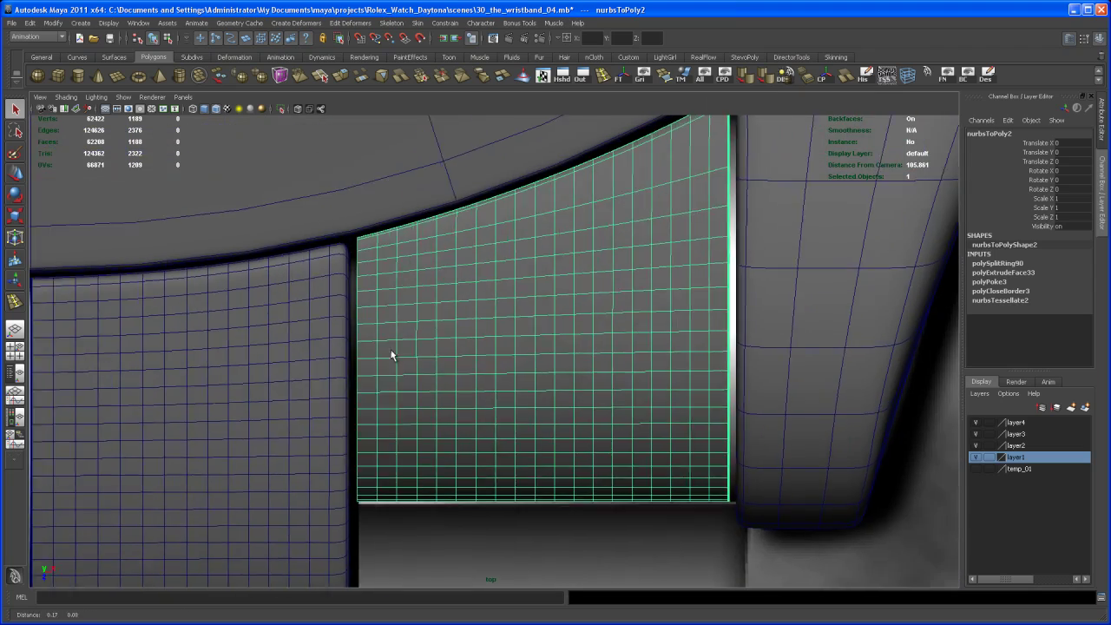
pyautogui.scroll(-3, 464, 338)
pyautogui.keyDown('alt'); pyautogui.moveTo(463, 338); pyautogui.dragTo(494, 397, button='right'); pyautogui.keyUp('alt')
pyautogui.keyDown('alt'); pyautogui.moveTo(494, 397); pyautogui.dragTo(513, 382, button='middle'); pyautogui.keyUp('alt')
pyautogui.keyDown('alt'); pyautogui.moveTo(513, 382); pyautogui.dragTo(512, 365, button='right'); pyautogui.keyUp('alt')
pyautogui.moveTo(518, 328); pyautogui.dragTo(484, 322, button='right')
pyautogui.keyDown('alt'); pyautogui.moveTo(509, 361); pyautogui.dragTo(488, 319, button='right'); pyautogui.keyUp('alt')
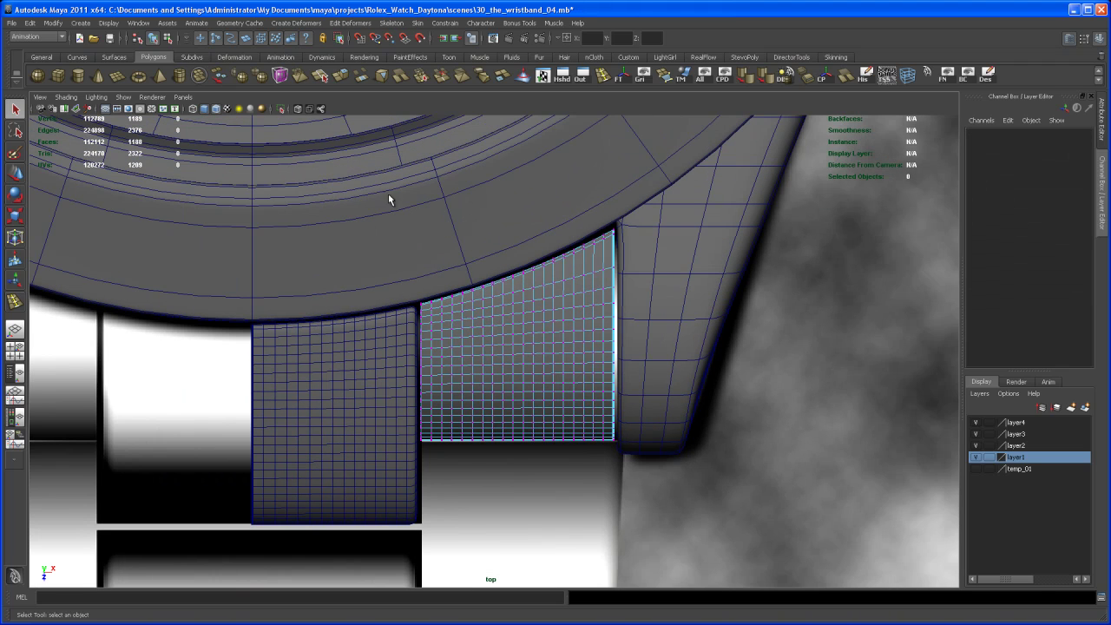
pyautogui.moveTo(408, 216); pyautogui.dragTo(625, 497)
# - Apply a lattice deformer to the outer link's vertices and set its S divisions to 3
pyautogui.keyDown('alt'); pyautogui.moveTo(586, 464); pyautogui.dragTo(626, 491, button='right'); pyautogui.keyUp('alt')
pyautogui.keyDown('alt'); pyautogui.moveTo(626, 491); pyautogui.dragTo(659, 453, button='middle'); pyautogui.keyUp('alt')
pyautogui.keyDown('alt'); pyautogui.moveTo(602, 443); pyautogui.dragTo(633, 461, button='right'); pyautogui.keyUp('alt')
pyautogui.keyDown('alt'); pyautogui.moveTo(589, 408); pyautogui.dragTo(544, 390, button='middle'); pyautogui.keyUp('alt')
pyautogui.click(278, 23)
pyautogui.click(295, 47)
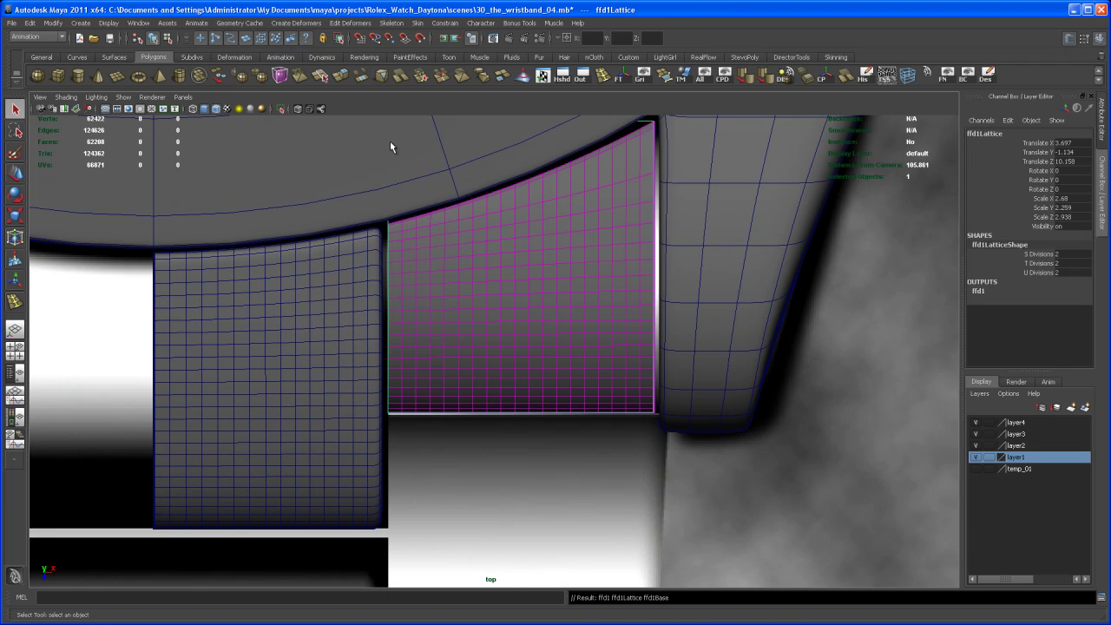
pyautogui.keyDown('alt'); pyautogui.moveTo(408, 156); pyautogui.dragTo(497, 231, button='right'); pyautogui.keyUp('alt')
pyautogui.keyDown('alt'); pyautogui.moveTo(497, 233); pyautogui.dragTo(508, 257, button='middle'); pyautogui.keyUp('alt')
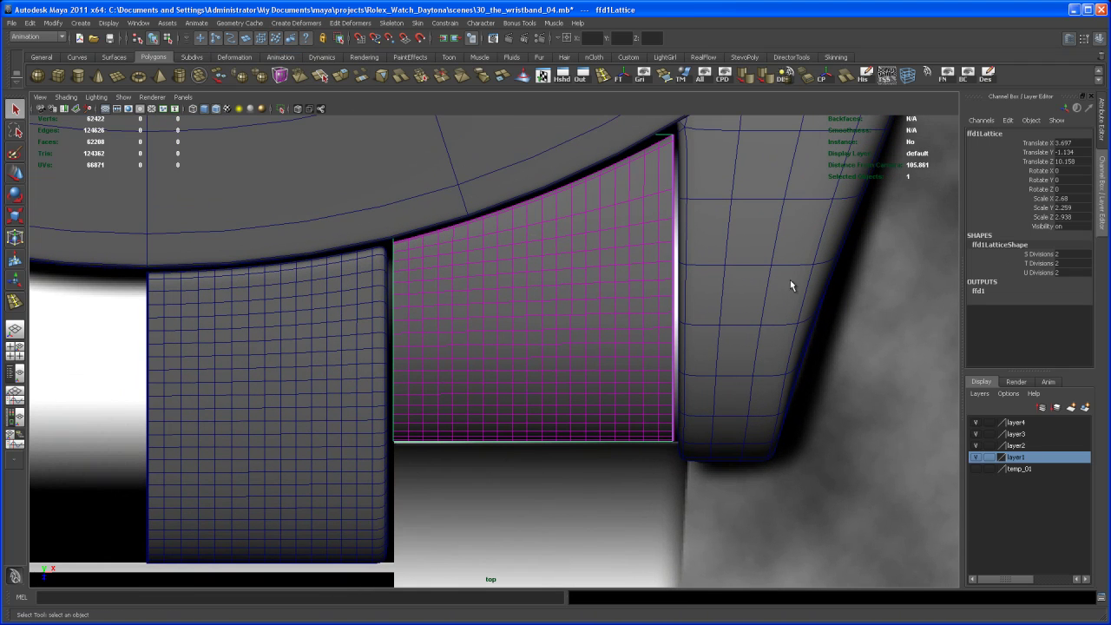
pyautogui.click(1042, 255)
pyautogui.moveTo(856, 298); pyautogui.dragTo(872, 291, button='middle')
# - Select the outer link's inner and middle lattice columns and move them along X toward the center link
pyautogui.keyDown('alt'); pyautogui.moveTo(594, 289); pyautogui.dragTo(633, 293, button='middle'); pyautogui.keyUp('alt')
pyautogui.moveTo(560, 501); pyautogui.dragTo(555, 478, button='right')
pyautogui.keyDown('alt'); pyautogui.moveTo(559, 491); pyautogui.dragTo(582, 511, button='middle'); pyautogui.keyUp('alt')
pyautogui.keyDown('alt'); pyautogui.moveTo(583, 511); pyautogui.dragTo(532, 424, button='right'); pyautogui.keyUp('alt')
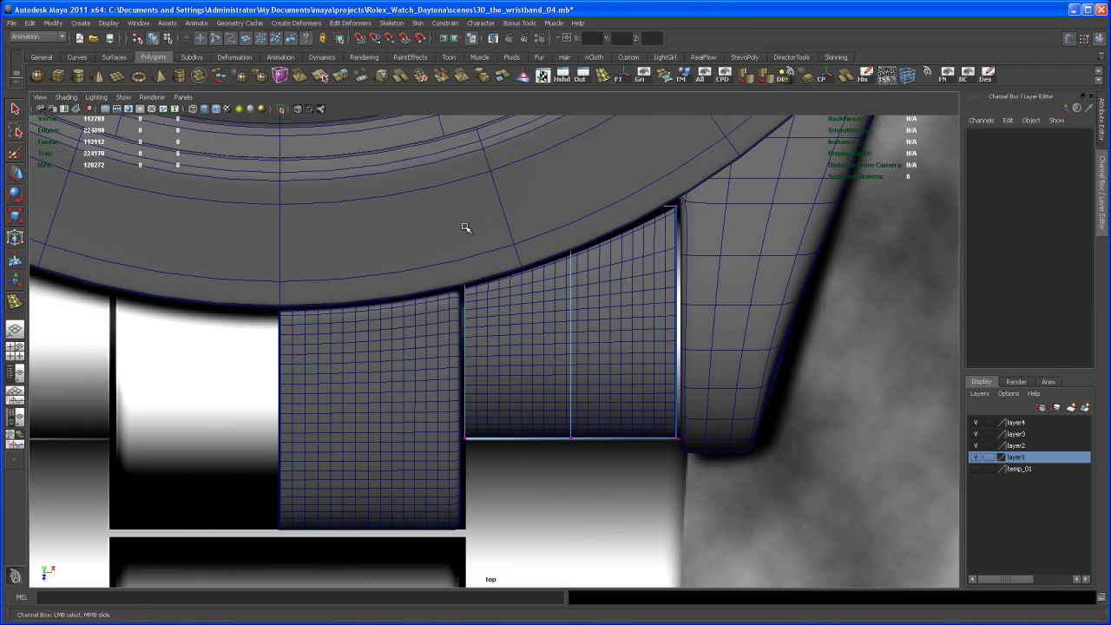
pyautogui.moveTo(428, 162); pyautogui.dragTo(608, 498)
pyautogui.keyDown('alt'); pyautogui.moveTo(559, 429); pyautogui.dragTo(570, 452, button='middle'); pyautogui.keyUp('alt')
pyautogui.keyDown('alt'); pyautogui.moveTo(571, 452); pyautogui.dragTo(575, 454, button='right'); pyautogui.keyUp('alt')
pyautogui.keyDown('alt'); pyautogui.moveTo(575, 455); pyautogui.dragTo(539, 397, button='middle'); pyautogui.keyUp('alt')
pyautogui.press('w')
pyautogui.keyDown('alt'); pyautogui.moveTo(452, 366); pyautogui.dragTo(670, 467, button='right'); pyautogui.keyUp('alt')
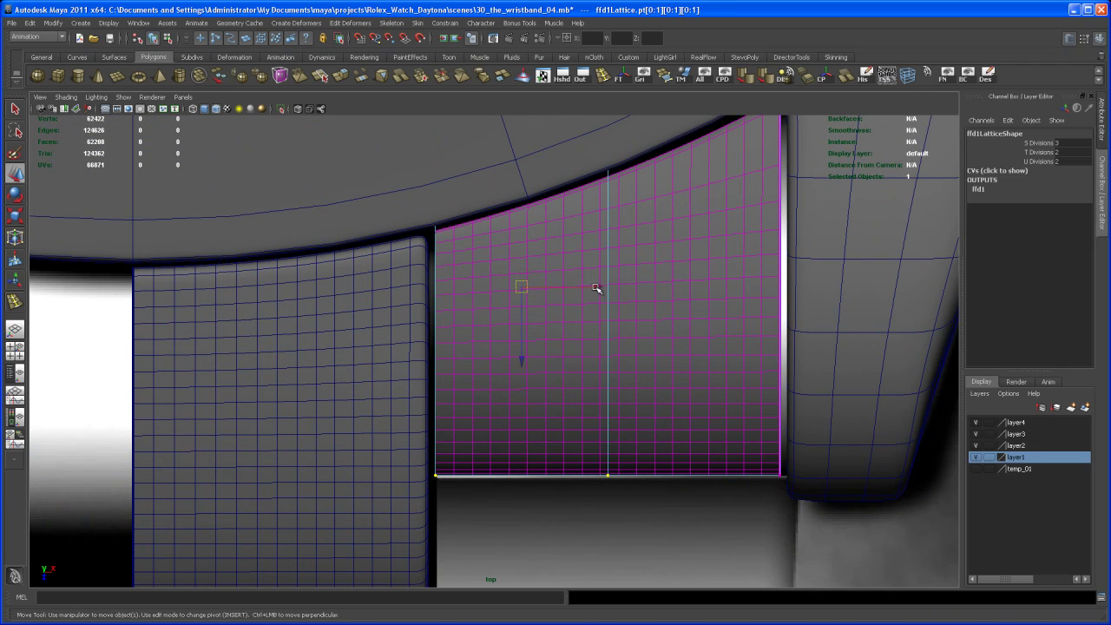
pyautogui.moveTo(596, 289); pyautogui.dragTo(503, 372, button='middle')
# - Move the outer link's lattice column beside the lug along X to close the gap to the lug
pyautogui.keyDown('alt'); pyautogui.moveTo(574, 386); pyautogui.dragTo(503, 303, button='middle'); pyautogui.keyUp('alt')
pyautogui.keyDown('alt'); pyautogui.moveTo(564, 303); pyautogui.dragTo(494, 316, button='right'); pyautogui.keyUp('alt')
pyautogui.keyDown('alt'); pyautogui.moveTo(530, 316); pyautogui.dragTo(504, 324, button='middle'); pyautogui.keyUp('alt')
pyautogui.keyDown('alt'); pyautogui.moveTo(508, 312); pyautogui.dragTo(511, 340, button='right'); pyautogui.keyUp('alt')
pyautogui.keyDown('alt'); pyautogui.moveTo(520, 294); pyautogui.dragTo(511, 303, button='middle'); pyautogui.keyUp('alt')
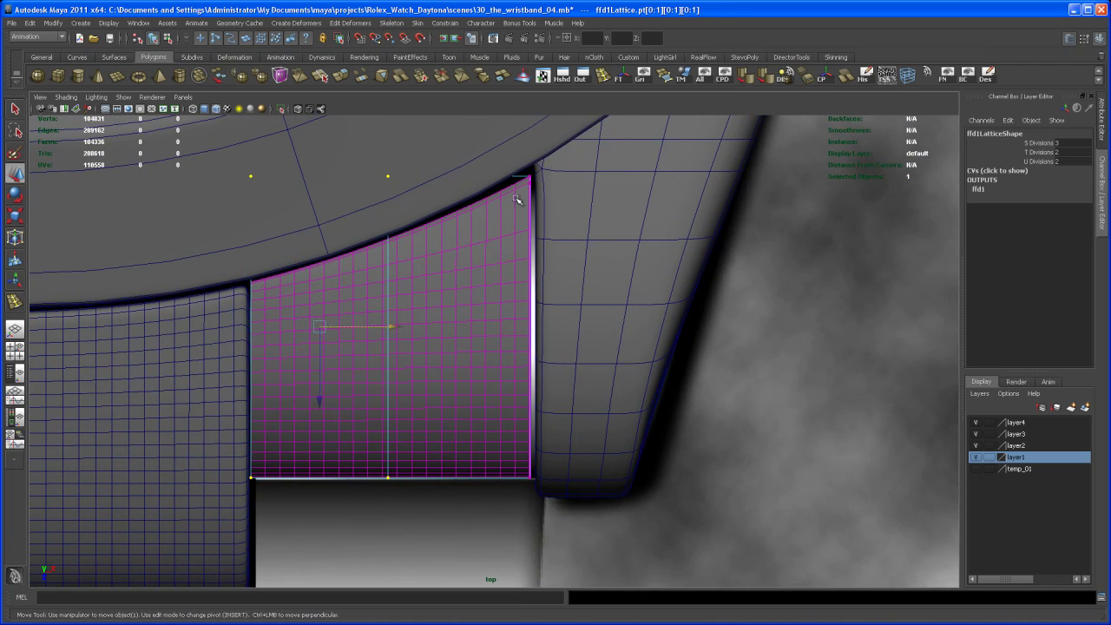
pyautogui.moveTo(509, 149); pyautogui.dragTo(543, 515)
pyautogui.keyDown('alt'); pyautogui.moveTo(517, 460); pyautogui.dragTo(548, 453, button='right'); pyautogui.keyUp('alt')
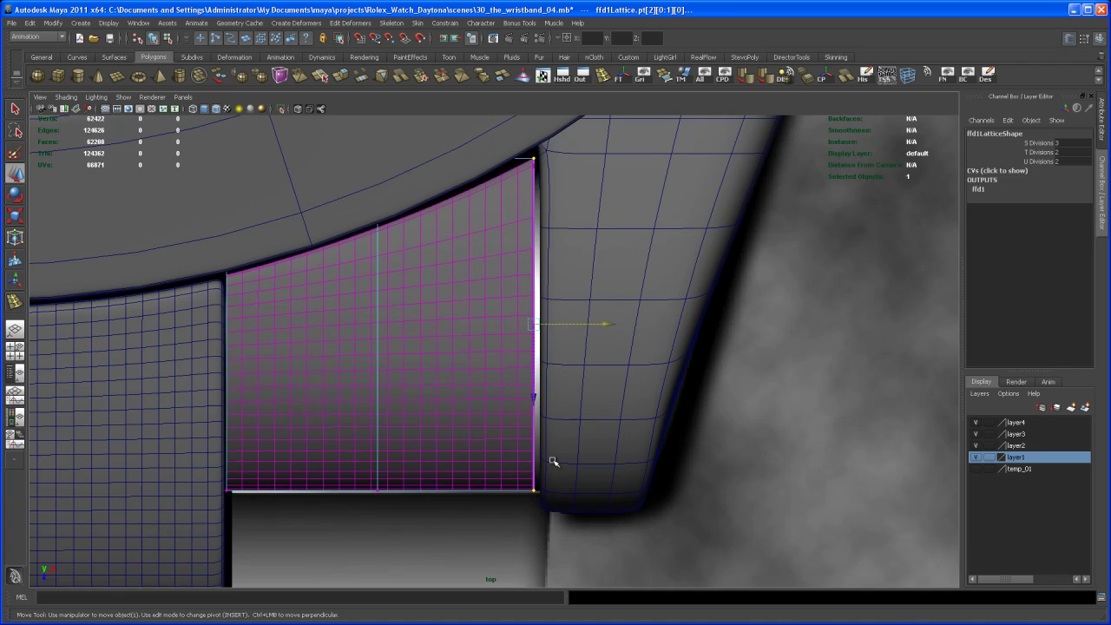
pyautogui.keyDown('alt'); pyautogui.moveTo(548, 452); pyautogui.dragTo(537, 457, button='middle'); pyautogui.keyUp('alt')
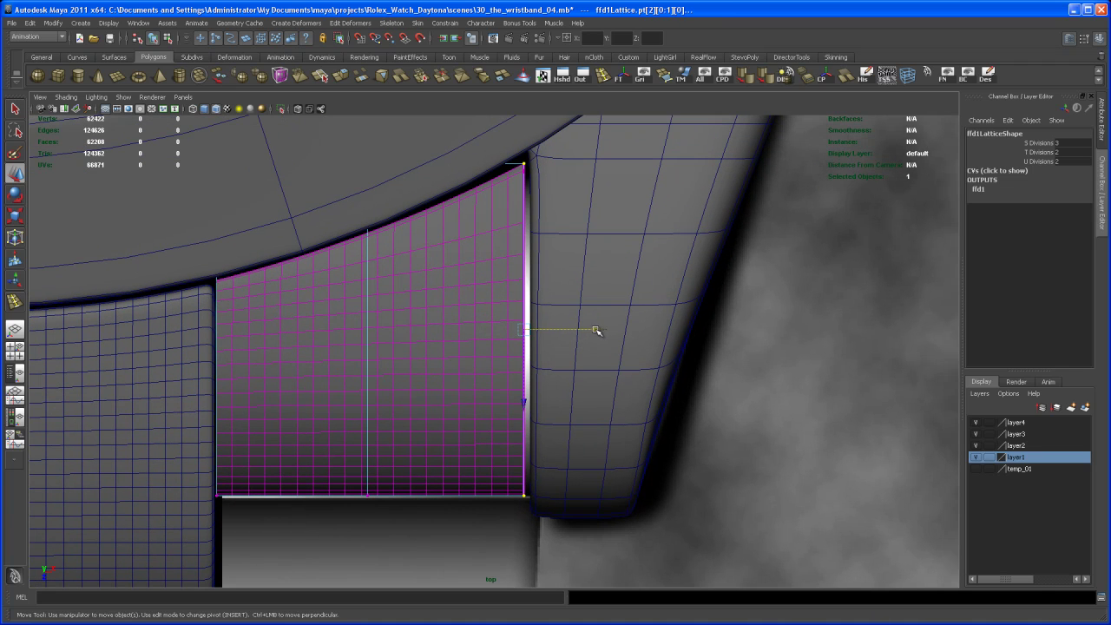
pyautogui.moveTo(596, 330); pyautogui.dragTo(601, 333)
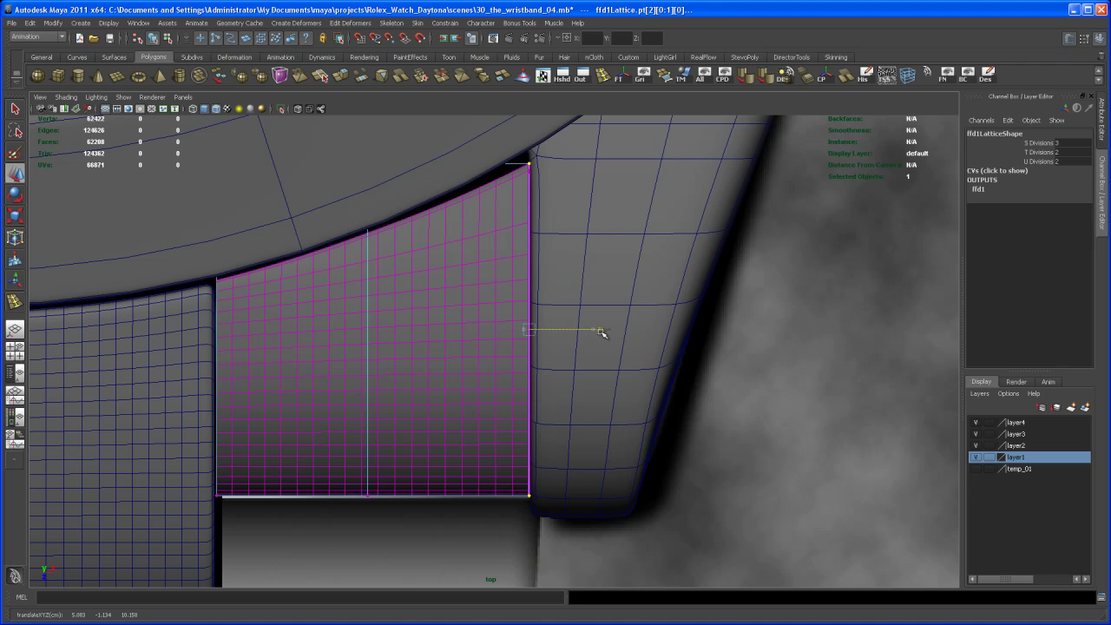
# - Move the lattice corner points where the case meets the lug in Z so the outer link follows the case edge
pyautogui.keyDown('alt'); pyautogui.moveTo(576, 287); pyautogui.dragTo(585, 355, button='middle'); pyautogui.keyUp('alt')
pyautogui.moveTo(577, 298); pyautogui.dragTo(576, 299)
pyautogui.keyDown('alt'); pyautogui.moveTo(542, 242); pyautogui.dragTo(534, 258, button='middle'); pyautogui.keyUp('alt')
pyautogui.moveTo(529, 317); pyautogui.dragTo(528, 313)
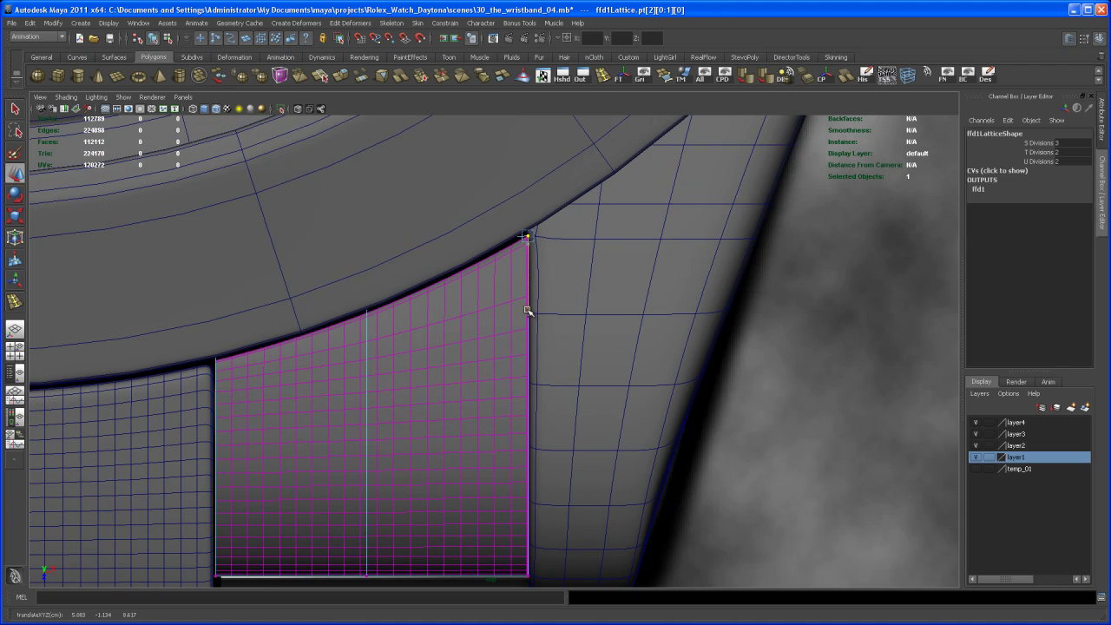
# - Return to the perspective view, select the outer link and turn off its smooth preview
pyautogui.press('space')
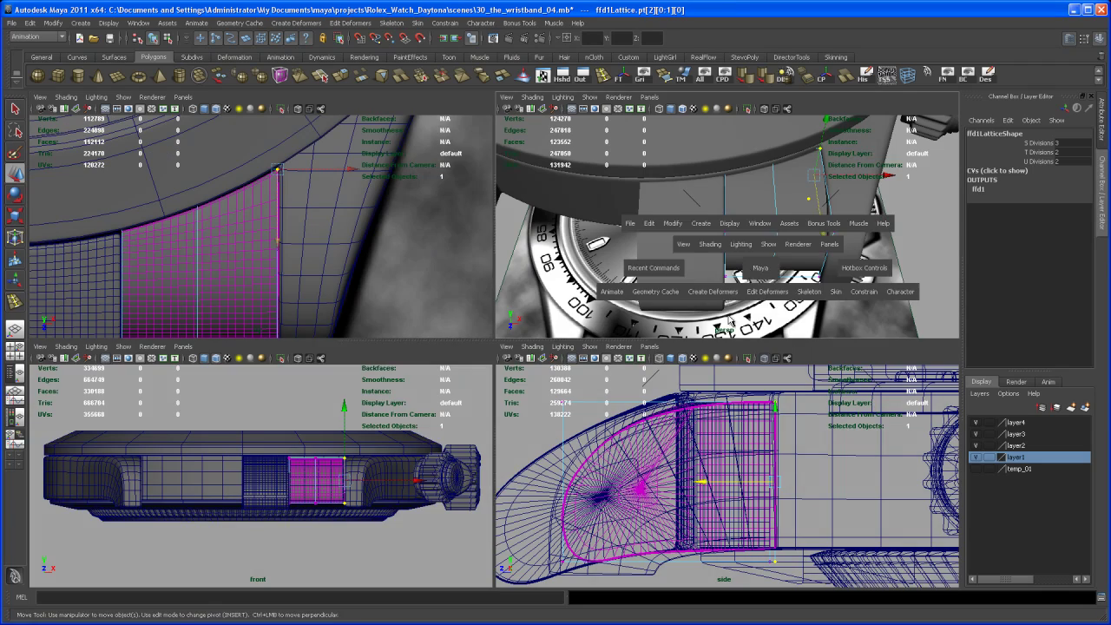
pyautogui.press('space')
pyautogui.keyDown('alt'); pyautogui.moveTo(725, 325); pyautogui.dragTo(622, 347); pyautogui.keyUp('alt')
pyautogui.click(604, 366)
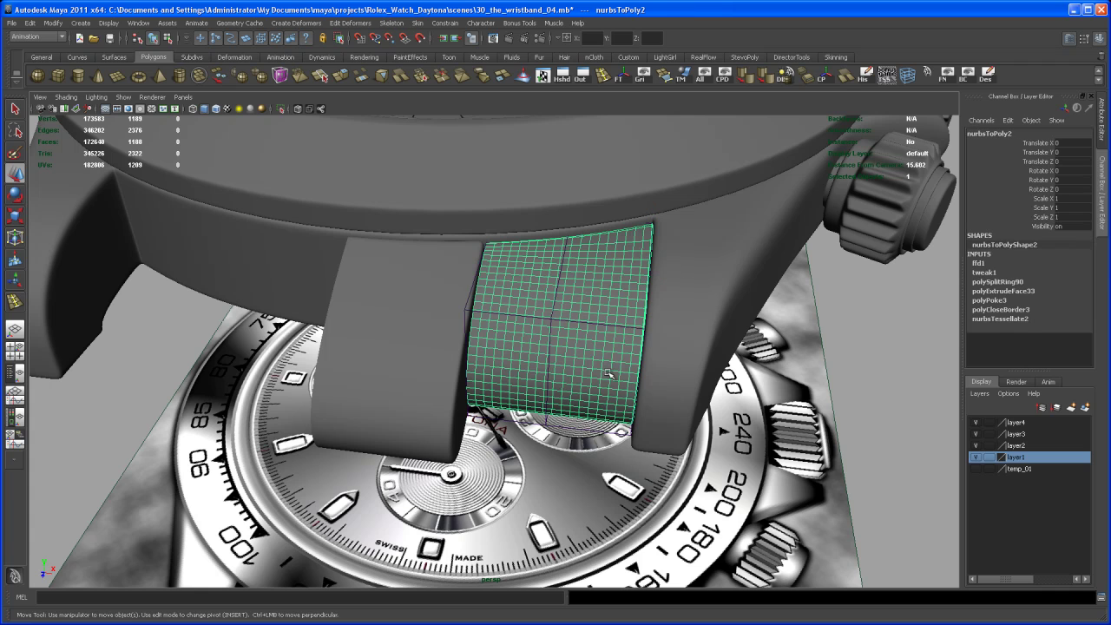
pyautogui.press('1')
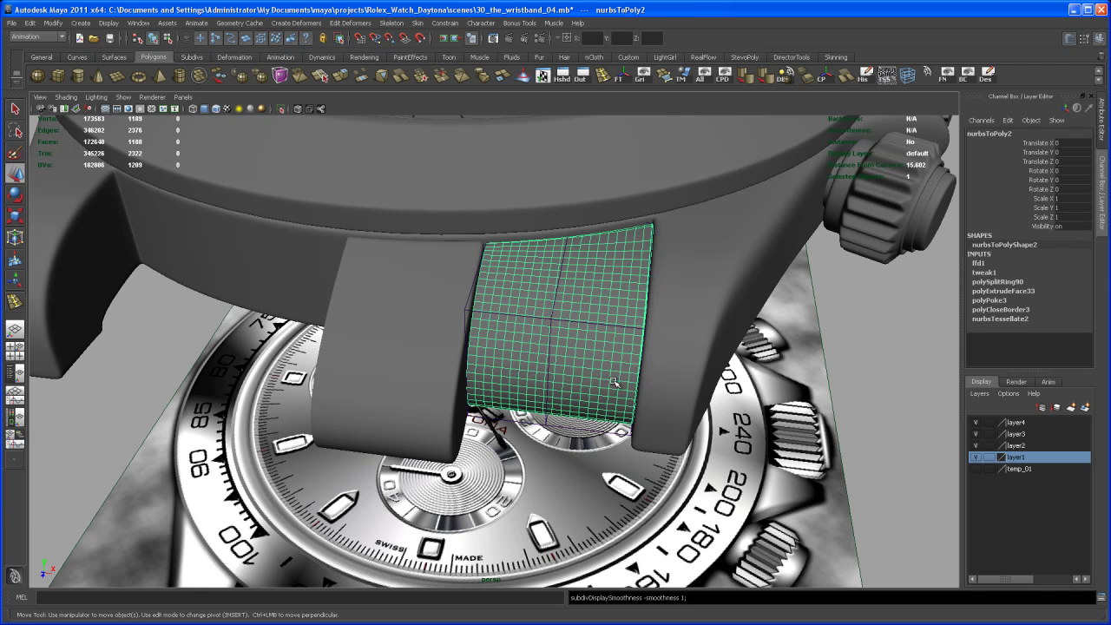
# - Save the scene and delete the outer link's construction history
pyautogui.hotkey('ctrl', 's')
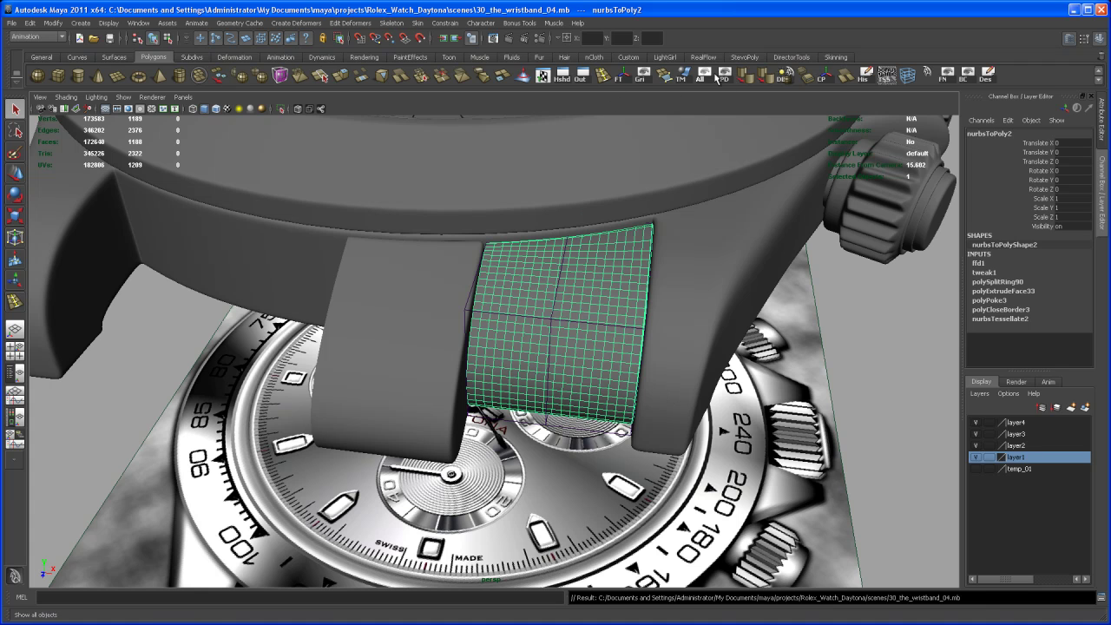
pyautogui.click(867, 74)
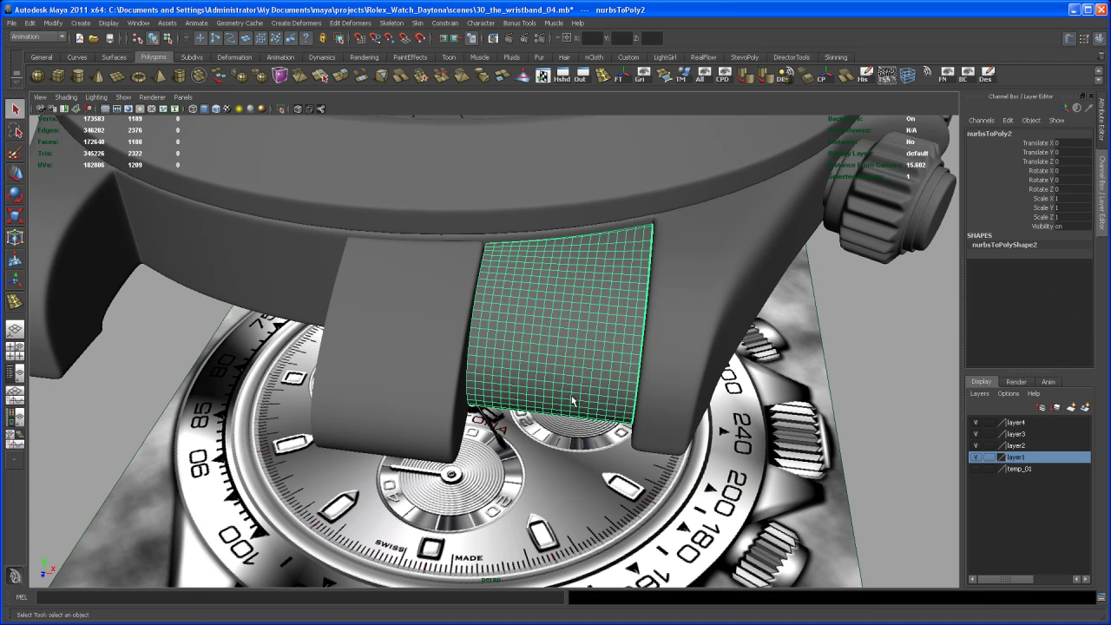
# - Isolate the outer link and inspect its closed and open ends using smooth preview
pyautogui.moveTo(571, 395)
pyautogui.keyDown('alt'); pyautogui.mouseDown()
pyautogui.moveTo(582, 374)
pyautogui.moveTo(561, 377)
pyautogui.moveTo(593, 372)
pyautogui.moveTo(570, 410)
pyautogui.moveTo(565, 375)
pyautogui.moveTo(573, 395)
pyautogui.mouseUp(); pyautogui.keyUp('alt')
pyautogui.hotkey('ctrl', '1')
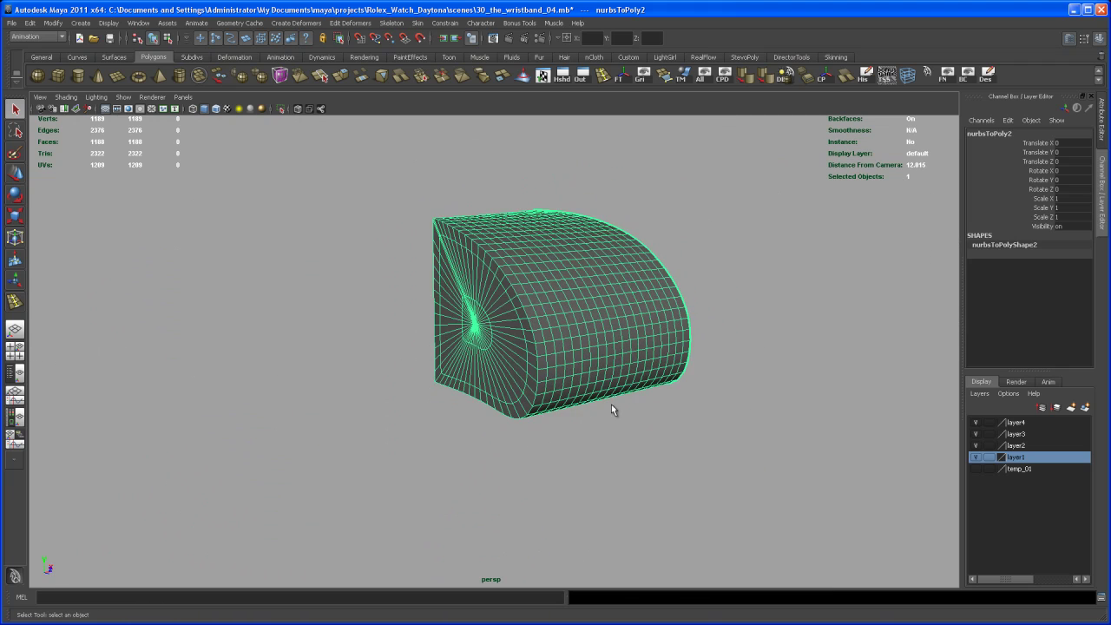
pyautogui.press('3')
pyautogui.click(612, 420)
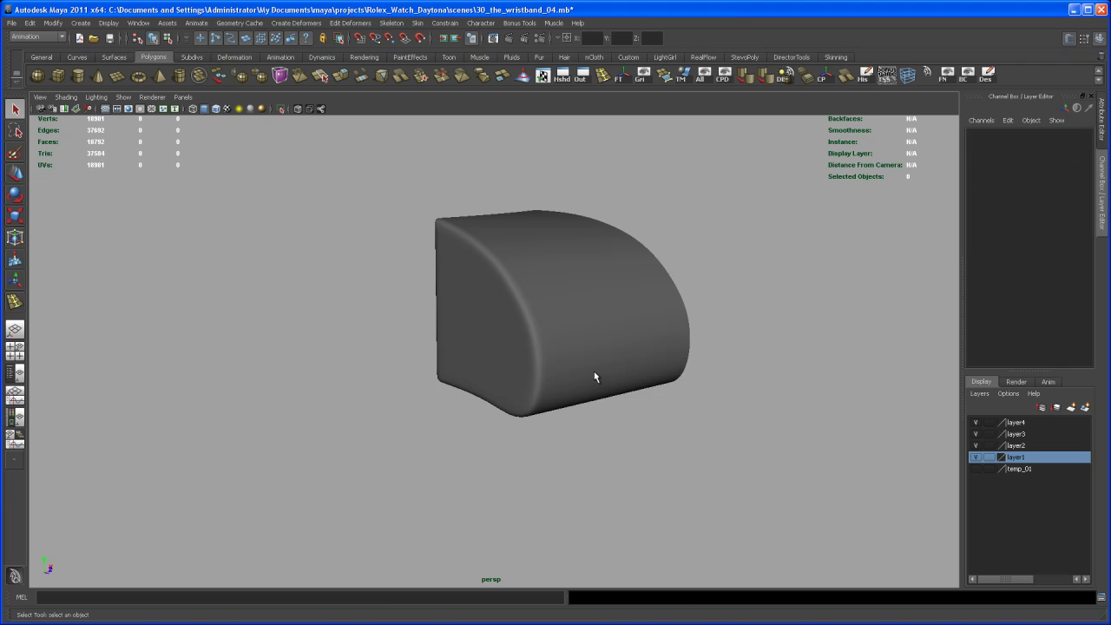
pyautogui.keyDown('alt'); pyautogui.moveTo(669, 349); pyautogui.dragTo(538, 397); pyautogui.keyUp('alt')
pyautogui.click(571, 428)
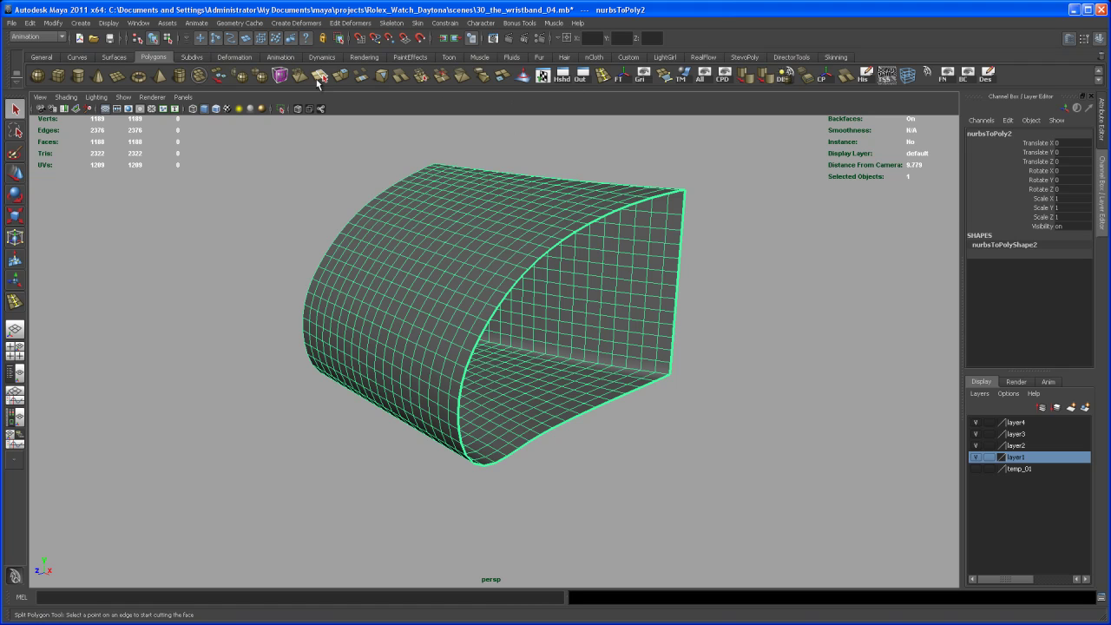
# - Select the border edge loop of the outer link's open end and close it with Fill Hole
pyautogui.rightClick(534, 251)
pyautogui.click(539, 239)
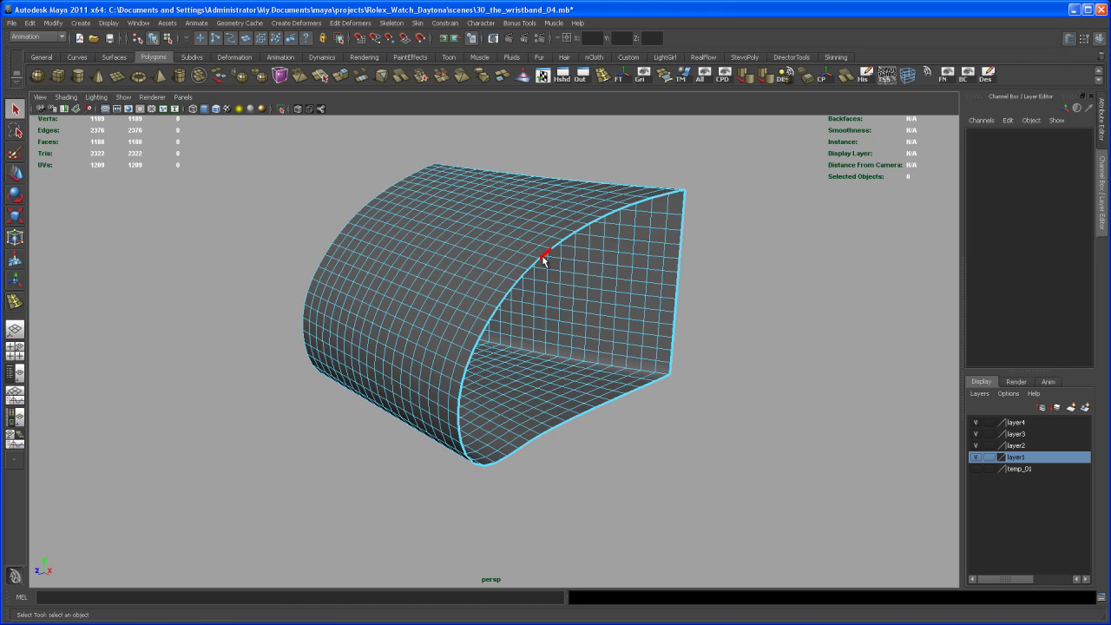
pyautogui.doubleClick(543, 257)
pyautogui.keyDown('alt'); pyautogui.moveTo(536, 281); pyautogui.dragTo(482, 288); pyautogui.keyUp('alt')
pyautogui.click(48, 37)
pyautogui.click(26, 55)
pyautogui.click(222, 25)
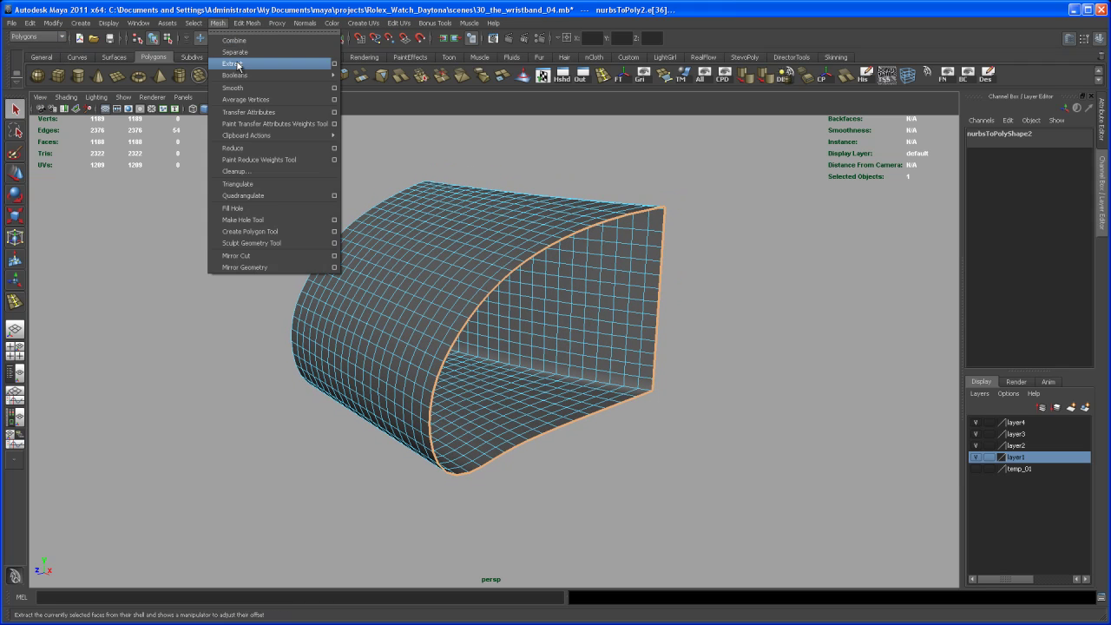
pyautogui.click(261, 212)
# - Select the new end cap face and subdivide it with Poke Face
pyautogui.moveTo(560, 342); pyautogui.dragTo(555, 350, button='right')
pyautogui.click(548, 355)
pyautogui.keyDown('alt'); pyautogui.moveTo(548, 356); pyautogui.dragTo(548, 371); pyautogui.keyUp('alt')
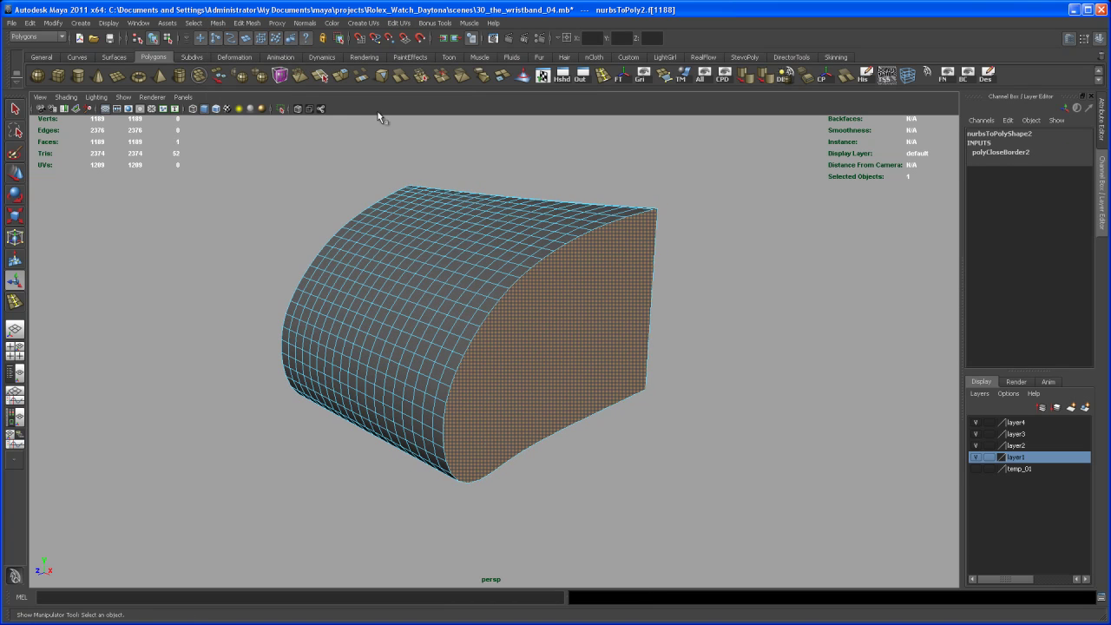
pyautogui.click(246, 23)
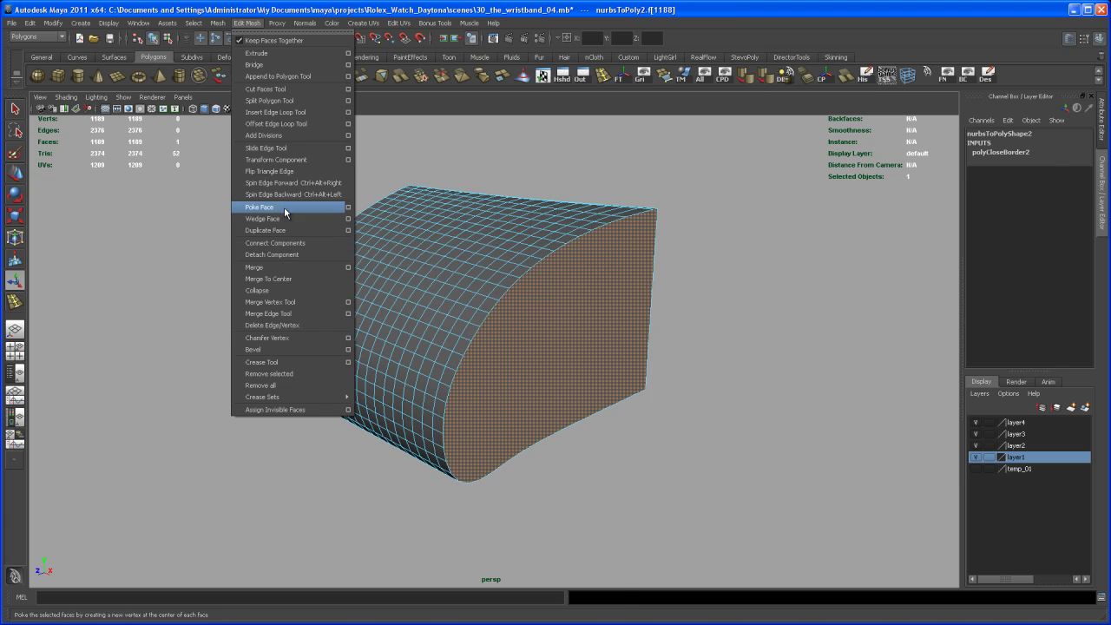
pyautogui.click(285, 208)
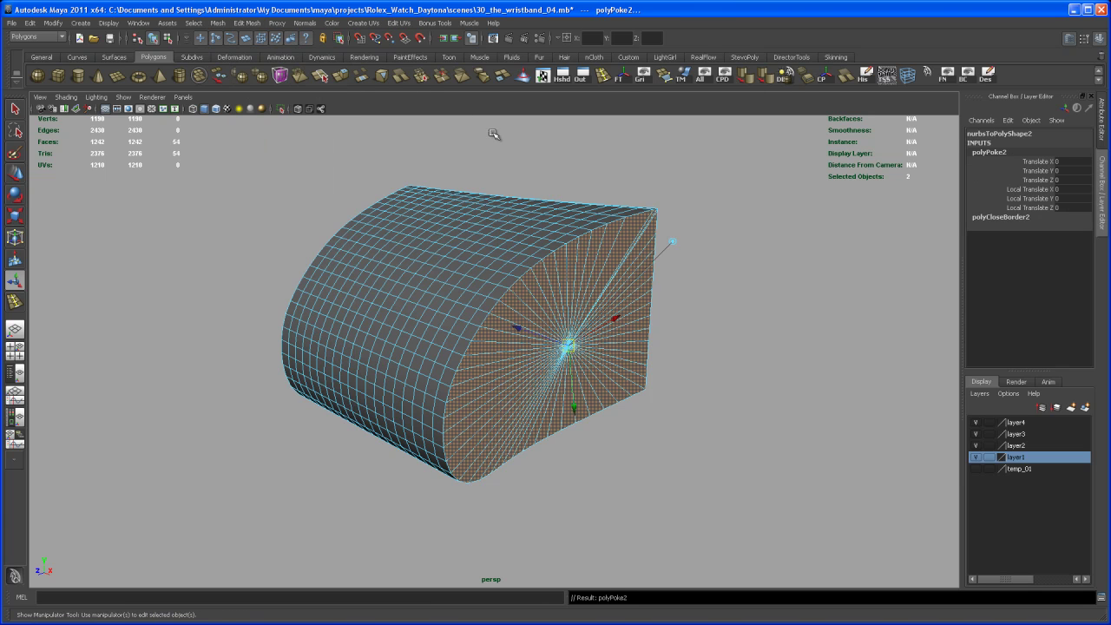
# - Extrude the poked cap faces and scale them inward toward the cap's center
pyautogui.click(350, 76)
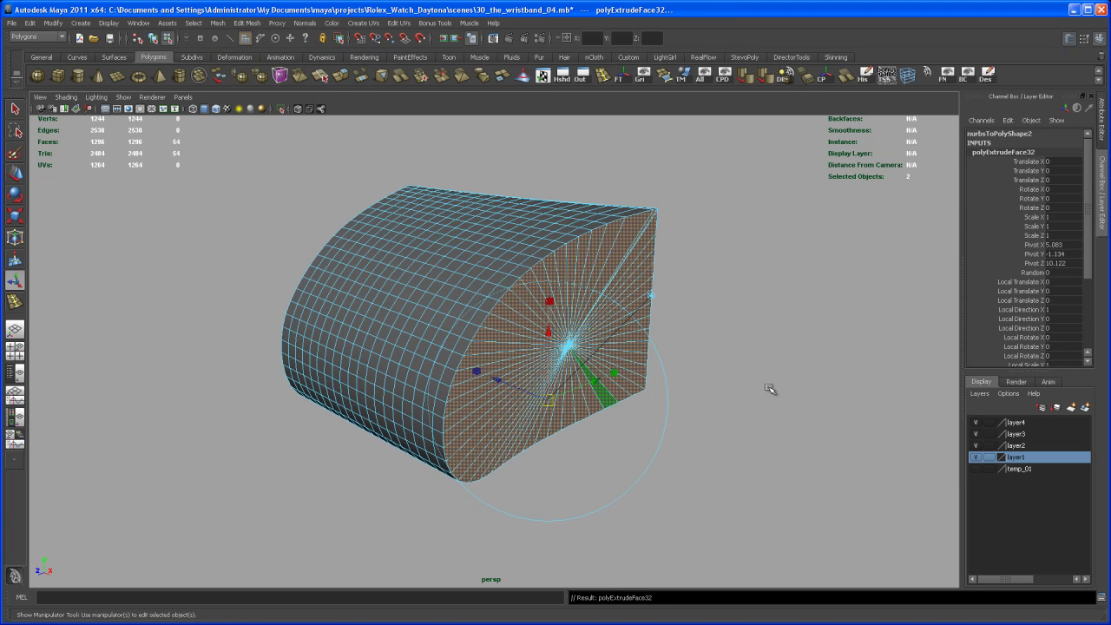
pyautogui.keyDown('alt'); pyautogui.moveTo(741, 402); pyautogui.dragTo(765, 394); pyautogui.keyUp('alt')
pyautogui.keyDown('alt'); pyautogui.moveTo(628, 405); pyautogui.dragTo(667, 485, button='right'); pyautogui.keyUp('alt')
pyautogui.keyDown('alt'); pyautogui.moveTo(667, 484); pyautogui.dragTo(654, 414, button='middle'); pyautogui.keyUp('alt')
pyautogui.keyDown('alt'); pyautogui.moveTo(654, 415); pyautogui.dragTo(686, 435, button='right'); pyautogui.keyUp('alt')
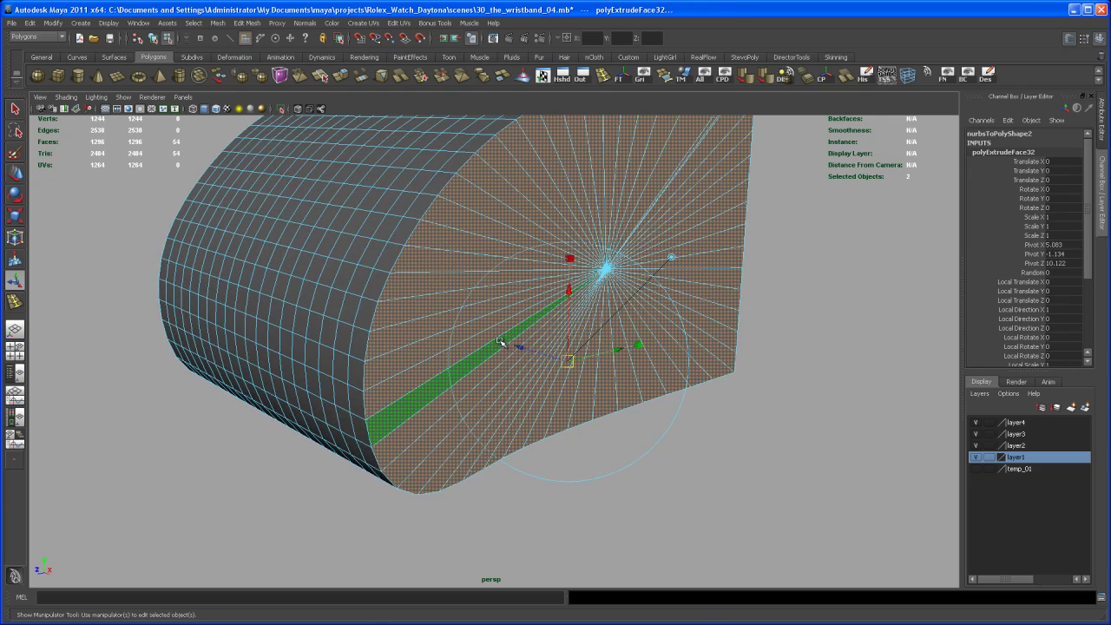
pyautogui.moveTo(568, 363); pyautogui.dragTo(522, 374)
pyautogui.press('q')
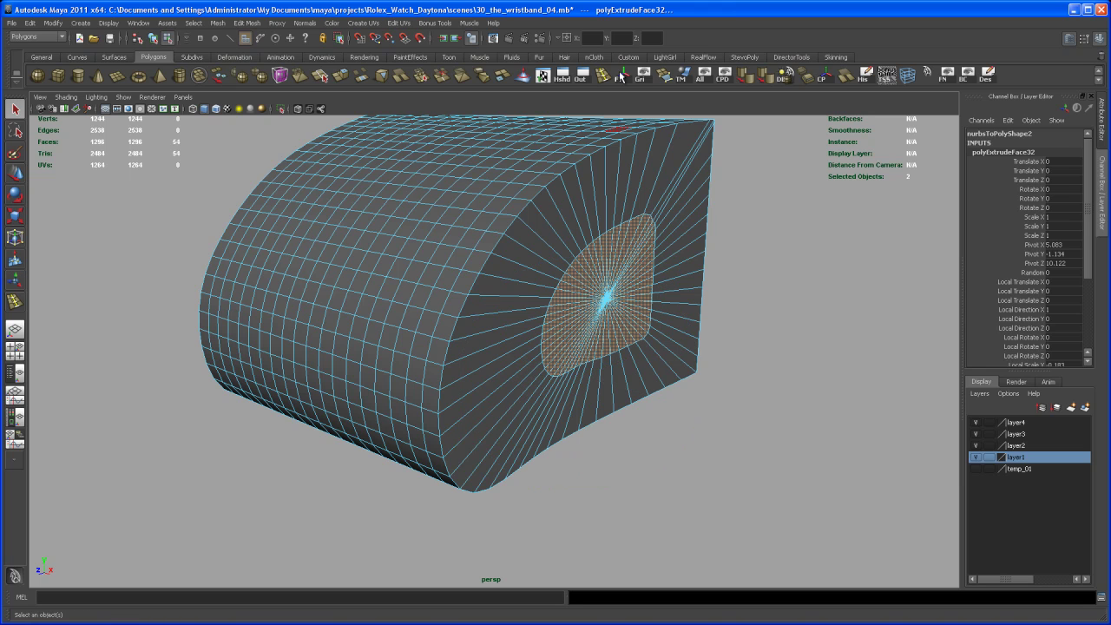
# - Insert an edge loop around the cap close to its outer border and turn on smooth preview
pyautogui.click(601, 75)
pyautogui.moveTo(559, 209); pyautogui.dragTo(561, 209)
pyautogui.moveTo(597, 286)
pyautogui.keyDown('alt'); pyautogui.mouseDown(button='right')
pyautogui.moveTo(573, 295)
pyautogui.moveTo(593, 287)
pyautogui.mouseUp(button='right'); pyautogui.keyUp('alt')
pyautogui.press('q')
pyautogui.press('3')
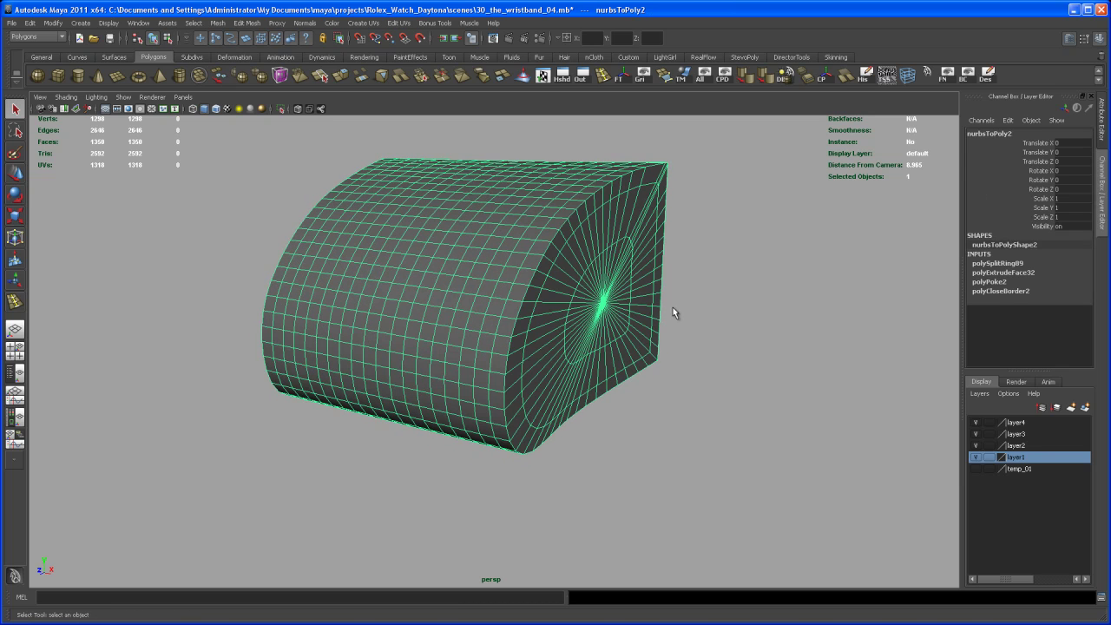
# - Examine the outer link's upper corner and sides in both smoothed and unsmoothed display
pyautogui.click(755, 314)
pyautogui.keyDown('alt'); pyautogui.moveTo(756, 316); pyautogui.dragTo(551, 402); pyautogui.keyUp('alt')
pyautogui.keyDown('alt'); pyautogui.moveTo(551, 402); pyautogui.dragTo(501, 266, button='right'); pyautogui.keyUp('alt')
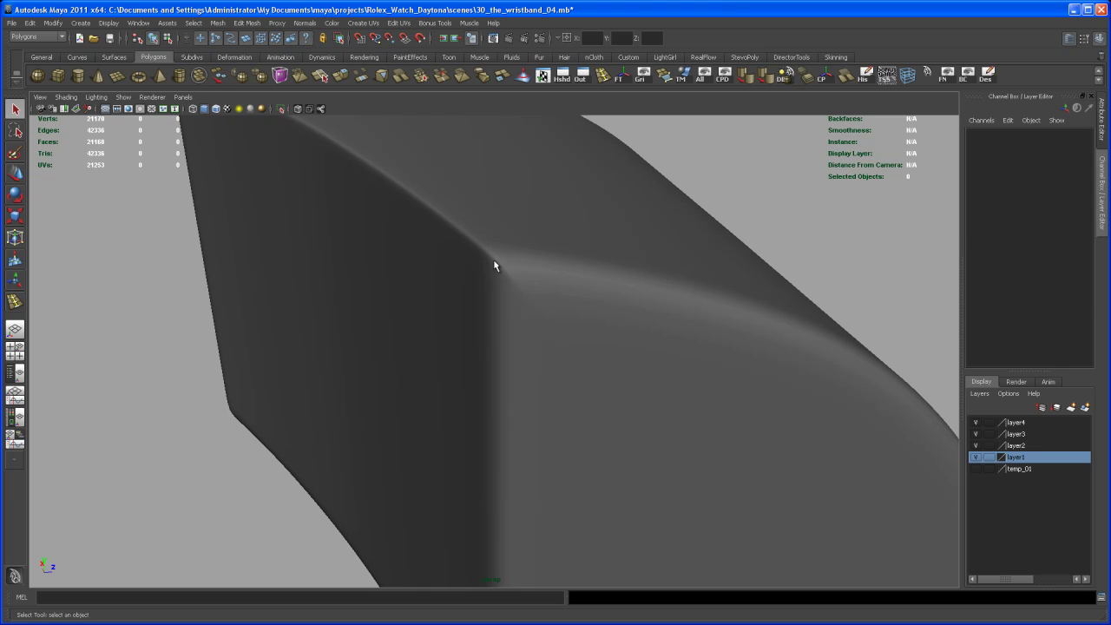
pyautogui.click(513, 285)
pyautogui.press('1')
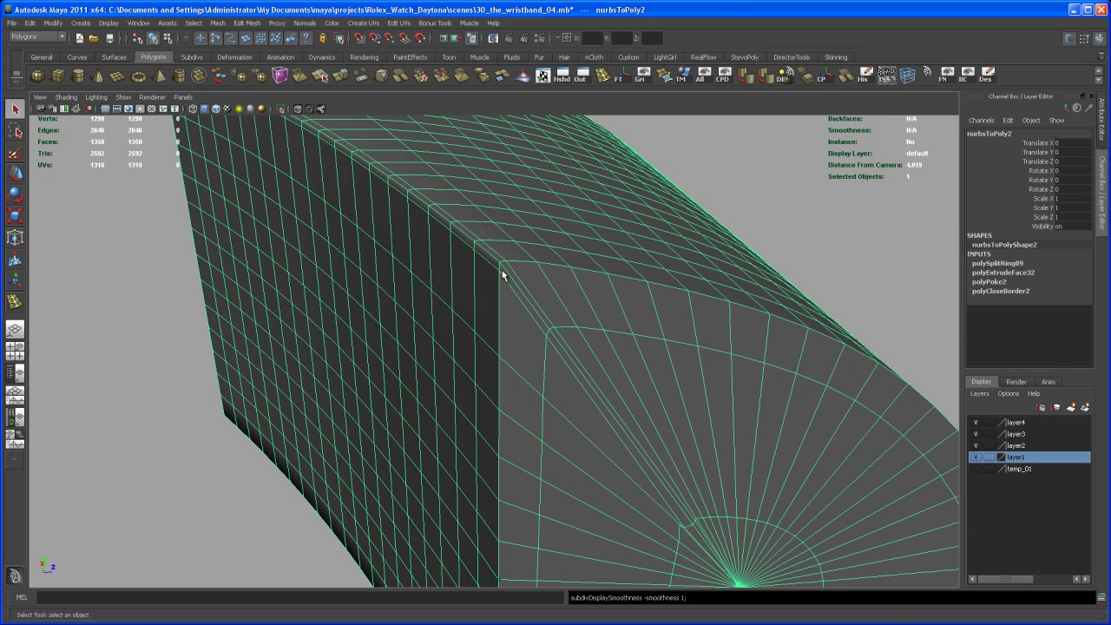
pyautogui.press('3')
pyautogui.keyDown('alt'); pyautogui.moveTo(658, 391); pyautogui.dragTo(565, 355, button='right'); pyautogui.keyUp('alt')
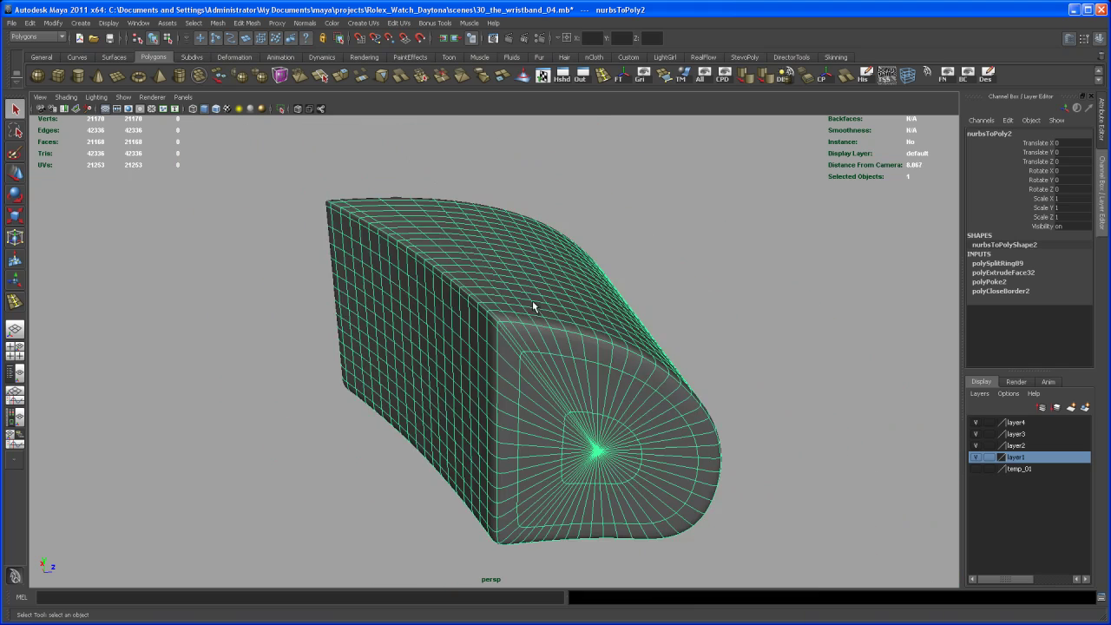
pyautogui.keyDown('alt'); pyautogui.moveTo(598, 380); pyautogui.dragTo(490, 372); pyautogui.keyUp('alt')
pyautogui.keyDown('alt'); pyautogui.moveTo(555, 356); pyautogui.dragTo(566, 352, button='middle'); pyautogui.keyUp('alt')
pyautogui.keyDown('alt'); pyautogui.moveTo(567, 351); pyautogui.dragTo(544, 343); pyautogui.keyUp('alt')
pyautogui.keyDown('alt'); pyautogui.moveTo(492, 378); pyautogui.dragTo(543, 367, button='right'); pyautogui.keyUp('alt')
pyautogui.keyDown('alt'); pyautogui.moveTo(543, 367); pyautogui.dragTo(551, 374, button='middle'); pyautogui.keyUp('alt')
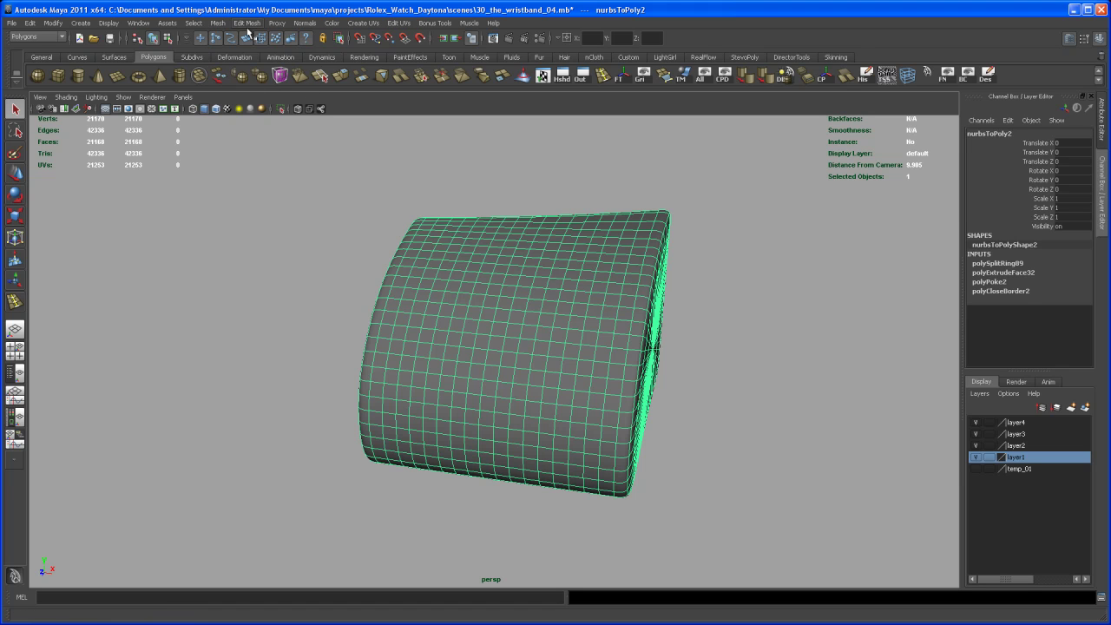
# - Show all watch parts again and review the outer link's fit between the center link and the lug
pyautogui.click(702, 80)
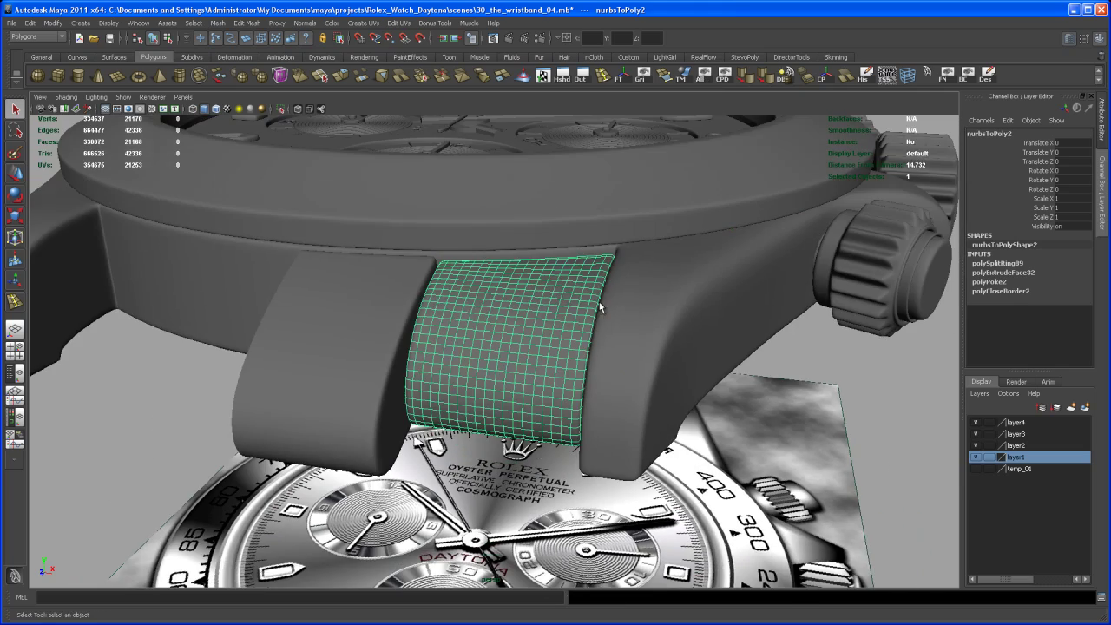
pyautogui.click(762, 363)
pyautogui.keyDown('alt'); pyautogui.moveTo(762, 363); pyautogui.dragTo(787, 390); pyautogui.keyUp('alt')
pyautogui.keyDown('alt'); pyautogui.moveTo(650, 317); pyautogui.dragTo(560, 415); pyautogui.keyUp('alt')
# - Duplicate the center link half and mirror the copy across the center with Scale X set to -1
pyautogui.click(585, 414)
pyautogui.press('w')
pyautogui.keyDown('alt'); pyautogui.moveTo(516, 298); pyautogui.dragTo(582, 380); pyautogui.keyUp('alt')
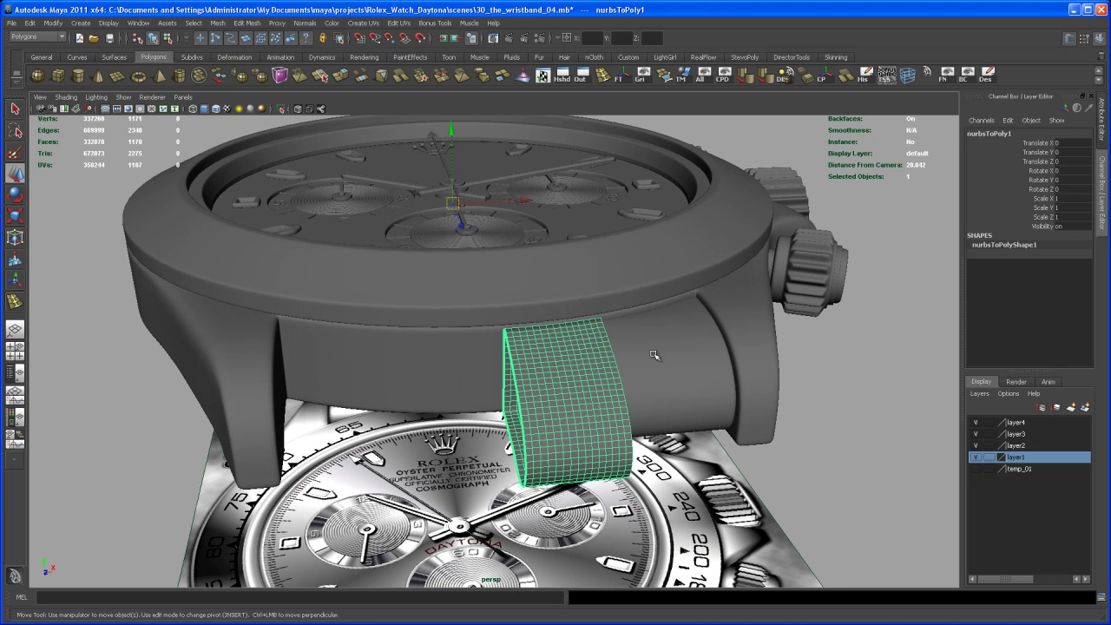
pyautogui.hotkey('ctrl', 'd')
pyautogui.press('r')
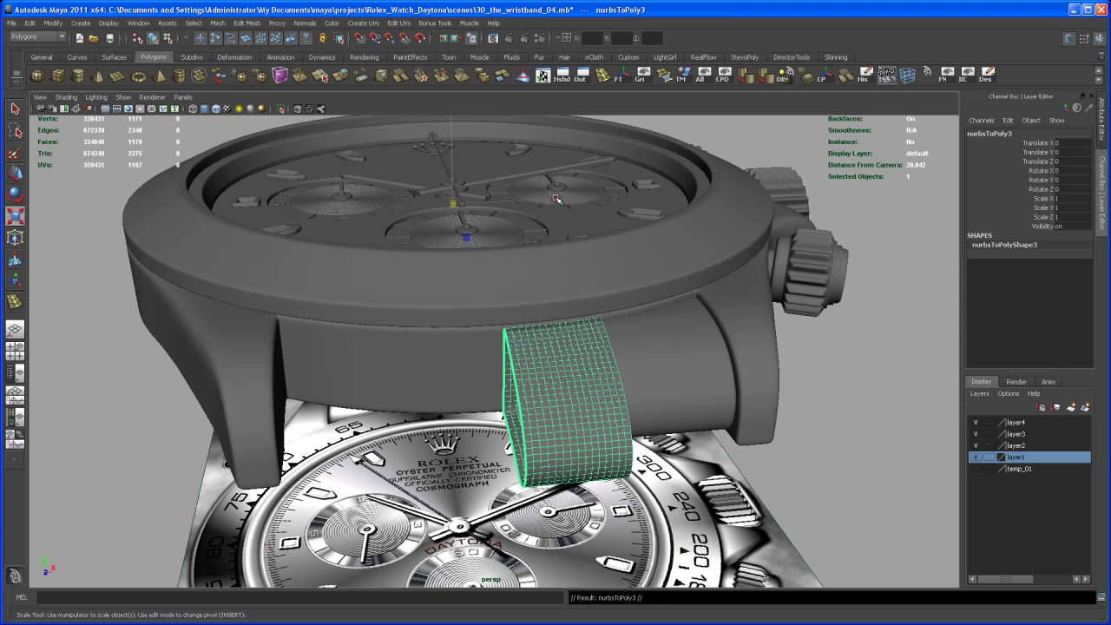
pyautogui.moveTo(554, 199); pyautogui.dragTo(406, 208)
pyautogui.click(1085, 199)
pyautogui.write('-1')
pyautogui.press('Return')
pyautogui.keyDown('alt'); pyautogui.moveTo(510, 432); pyautogui.dragTo(499, 399, button='middle'); pyautogui.keyUp('alt')
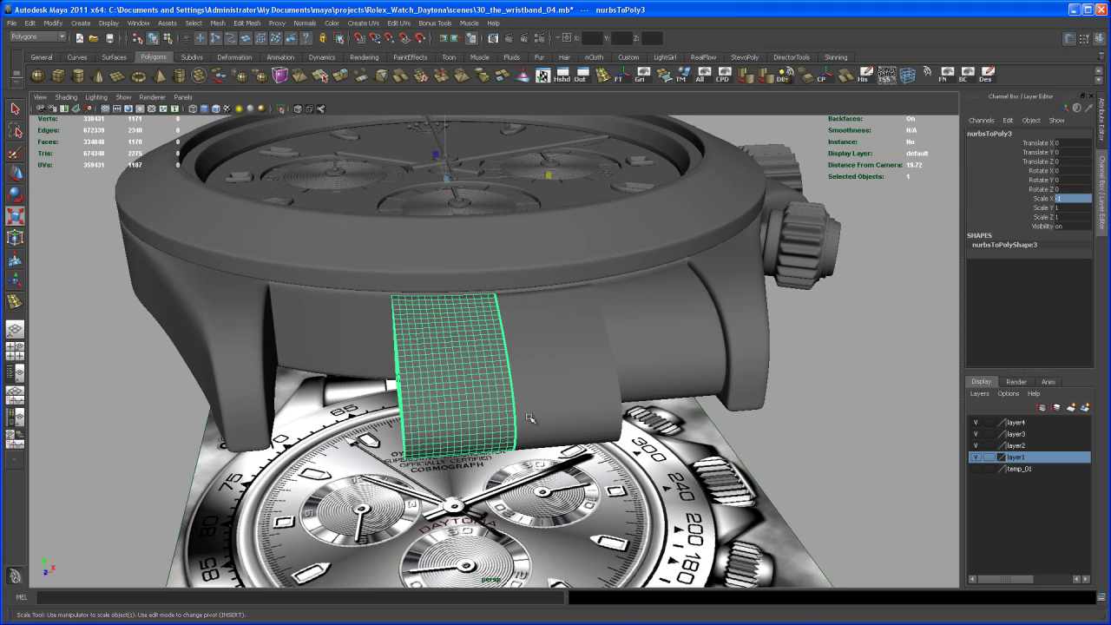
# - Select both halves of the center link and combine them into one mesh
pyautogui.keyDown('shift'); pyautogui.click(553, 427); pyautogui.keyUp('shift')
pyautogui.keyDown('alt'); pyautogui.moveTo(555, 438); pyautogui.dragTo(503, 439); pyautogui.keyUp('alt')
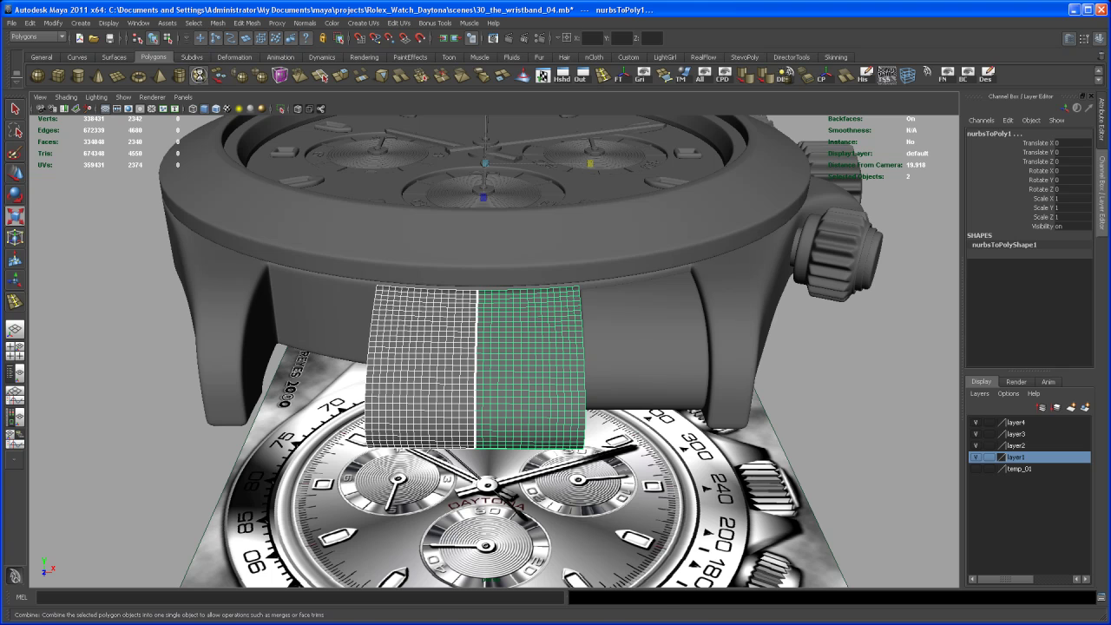
pyautogui.click(199, 76)
pyautogui.keyDown('alt'); pyautogui.moveTo(479, 390); pyautogui.dragTo(489, 377); pyautogui.keyUp('alt')
# - Select the vertices around the center link's middle seam and merge them
pyautogui.moveTo(491, 331); pyautogui.dragTo(461, 328, button='right')
pyautogui.keyDown('alt'); pyautogui.moveTo(461, 328); pyautogui.dragTo(472, 351); pyautogui.keyUp('alt')
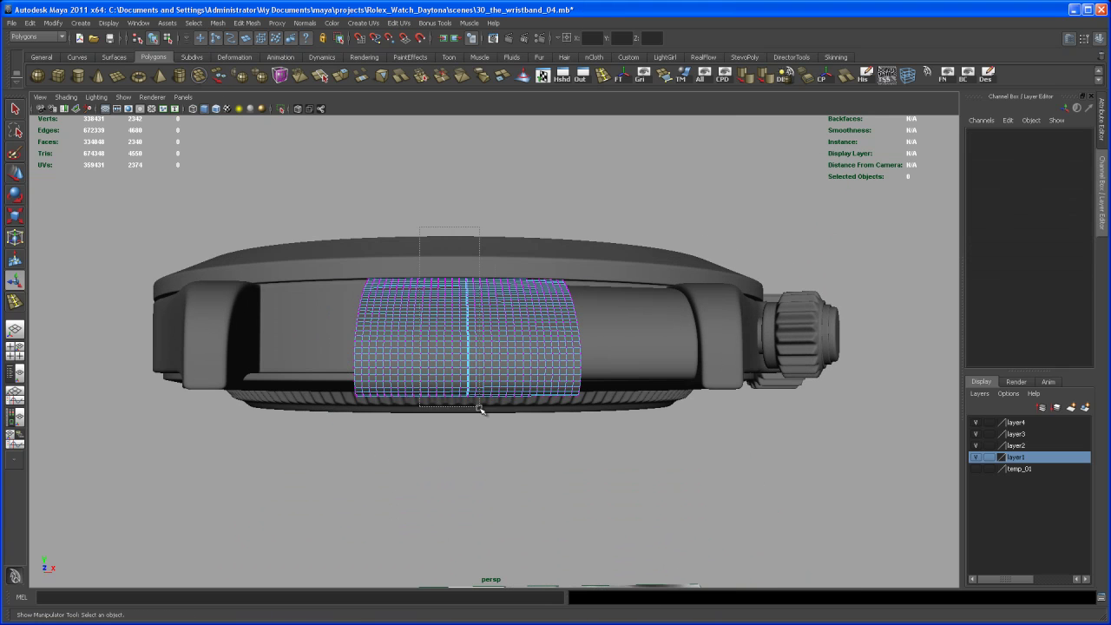
pyautogui.moveTo(510, 446); pyautogui.dragTo(510, 447)
pyautogui.keyDown('alt'); pyautogui.moveTo(510, 447); pyautogui.dragTo(492, 492); pyautogui.keyUp('alt')
pyautogui.keyDown('alt'); pyautogui.moveTo(491, 492); pyautogui.dragTo(472, 432, button='middle'); pyautogui.keyUp('alt')
pyautogui.keyDown('alt'); pyautogui.moveTo(471, 432); pyautogui.dragTo(471, 394); pyautogui.keyUp('alt')
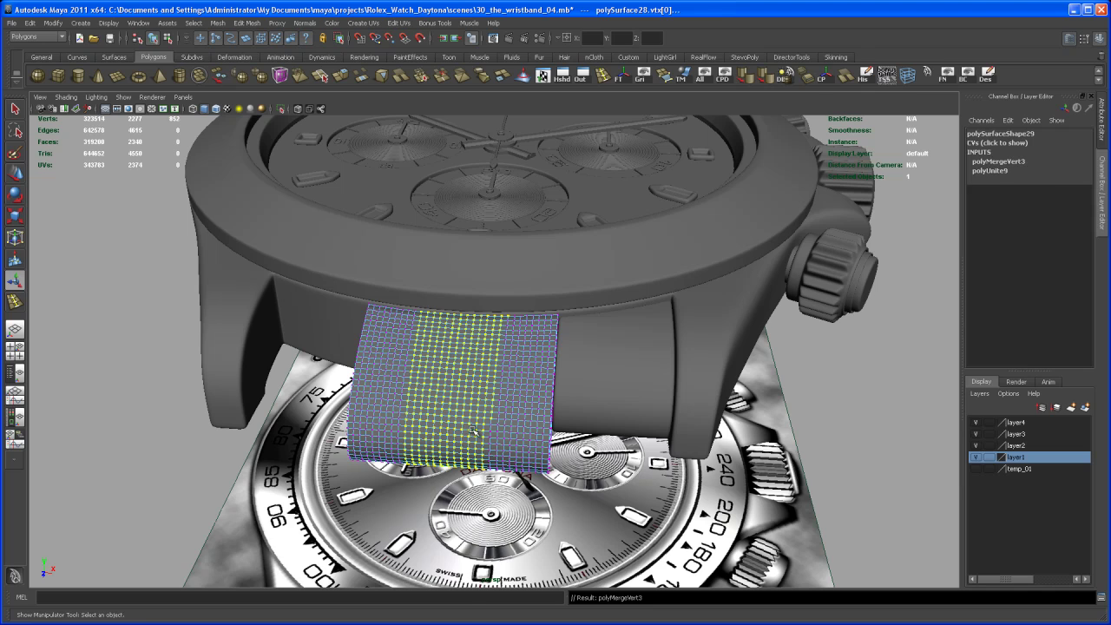
# - Return to object mode and check the merged center link's surface with smooth preview
pyautogui.moveTo(505, 415); pyautogui.dragTo(512, 414, button='right')
pyautogui.keyDown('alt'); pyautogui.moveTo(607, 505); pyautogui.dragTo(669, 437); pyautogui.keyUp('alt')
pyautogui.press('3')
pyautogui.click(625, 489)
pyautogui.click(544, 399)
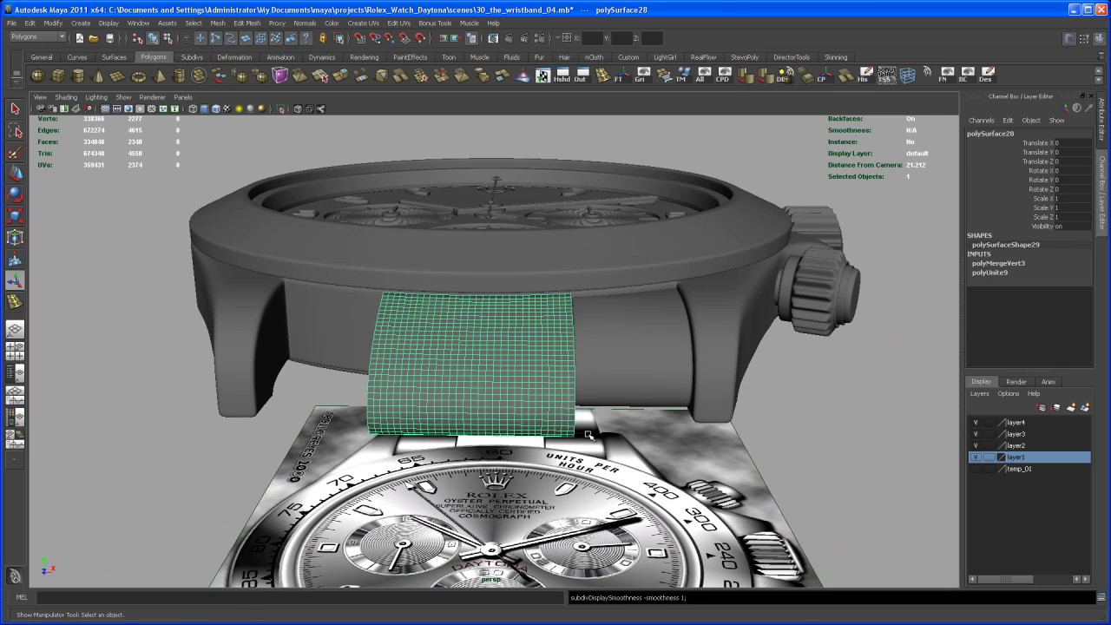
pyautogui.keyDown('alt'); pyautogui.moveTo(545, 399); pyautogui.dragTo(603, 397); pyautogui.keyUp('alt')
pyautogui.keyDown('alt'); pyautogui.moveTo(603, 397); pyautogui.dragTo(605, 440, button='right'); pyautogui.keyUp('alt')
pyautogui.keyDown('alt'); pyautogui.moveTo(605, 440); pyautogui.dragTo(540, 436); pyautogui.keyUp('alt')
pyautogui.keyDown('alt'); pyautogui.moveTo(540, 436); pyautogui.dragTo(535, 439, button='right'); pyautogui.keyUp('alt')
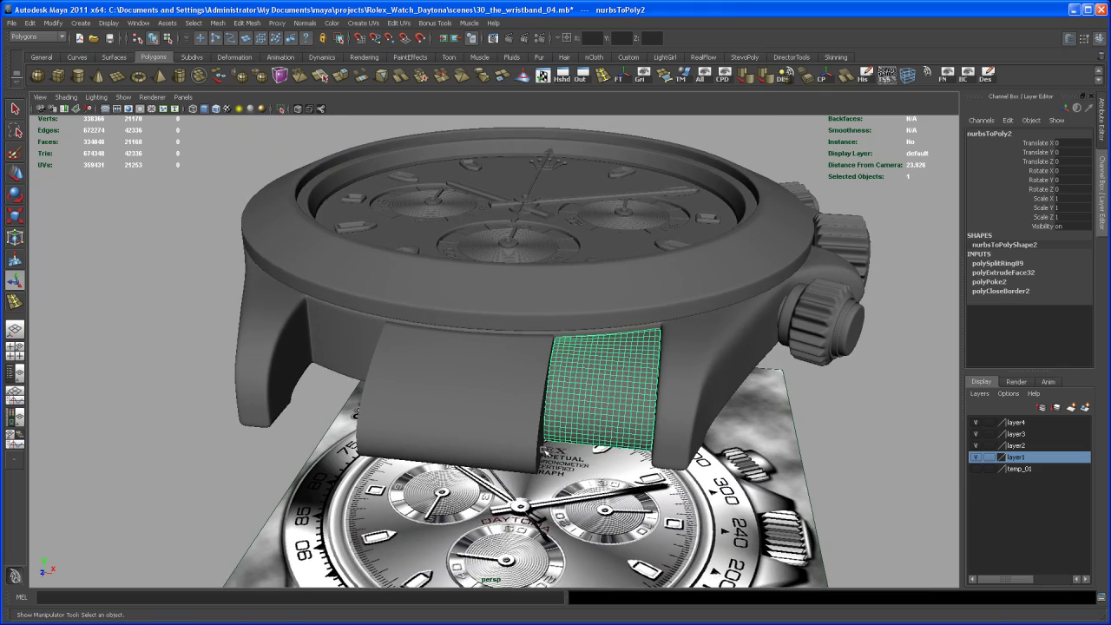
# - Select the outer link and open the Duplicate Special options
pyautogui.press('w')
pyautogui.keyDown('alt'); pyautogui.moveTo(597, 465); pyautogui.dragTo(551, 441); pyautogui.keyUp('alt')
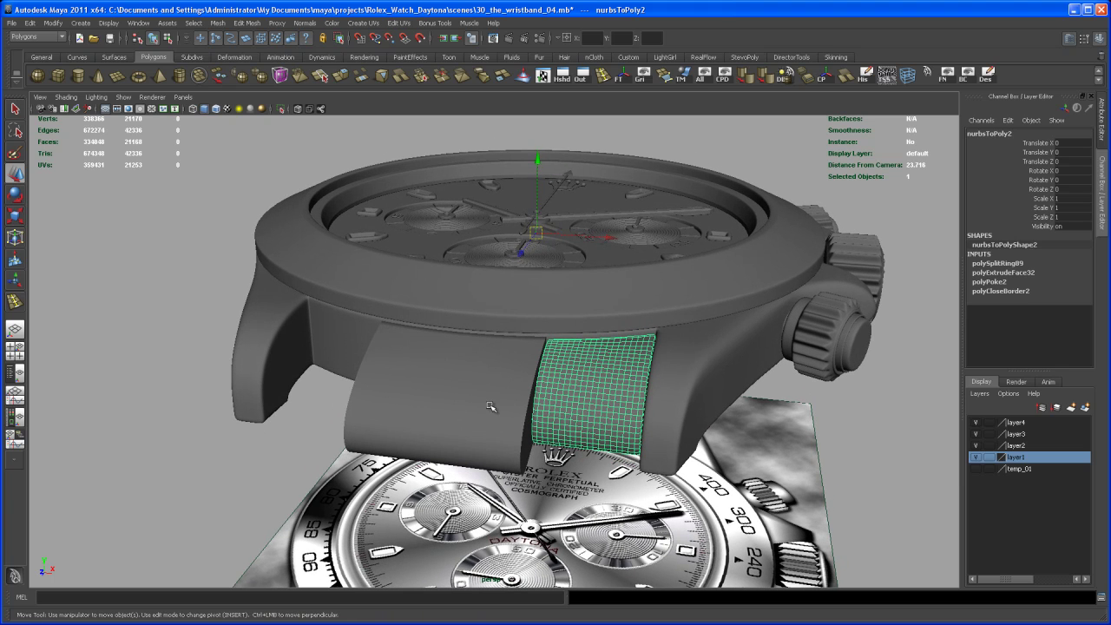
pyautogui.keyDown('alt'); pyautogui.moveTo(524, 353); pyautogui.dragTo(498, 362); pyautogui.keyUp('alt')
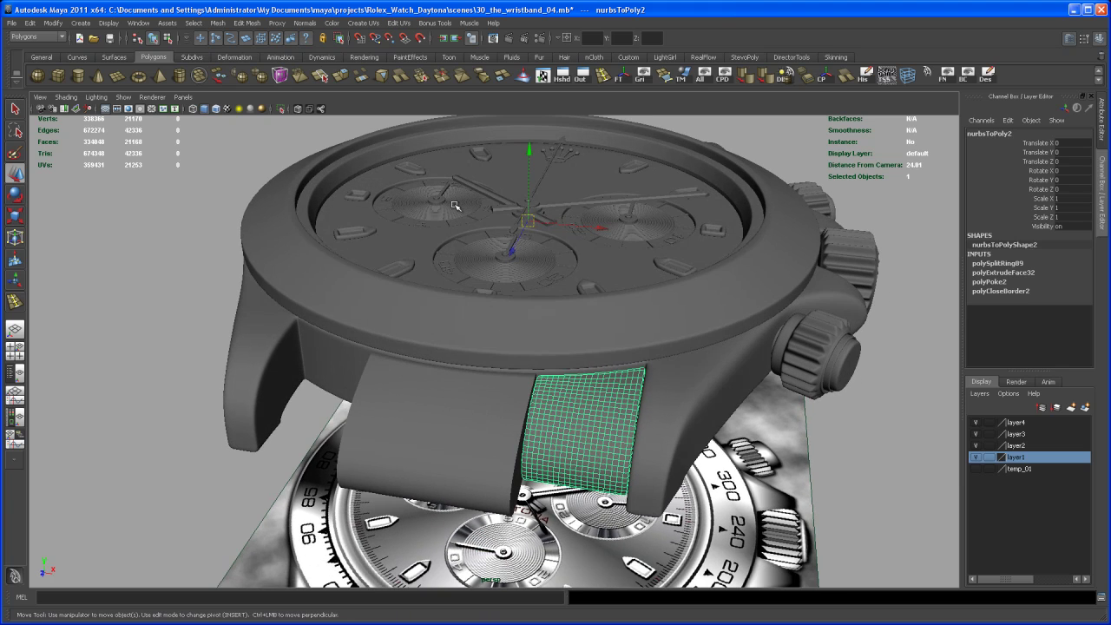
pyautogui.keyDown('alt'); pyautogui.moveTo(492, 224); pyautogui.dragTo(439, 386); pyautogui.keyUp('alt')
pyautogui.click(29, 24)
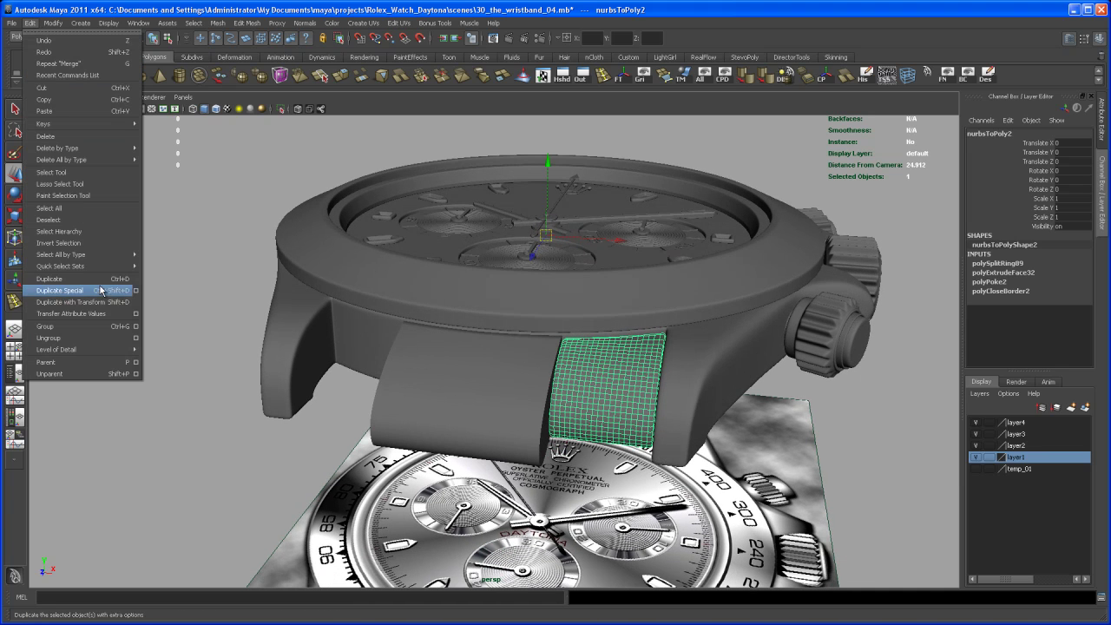
pyautogui.click(137, 292)
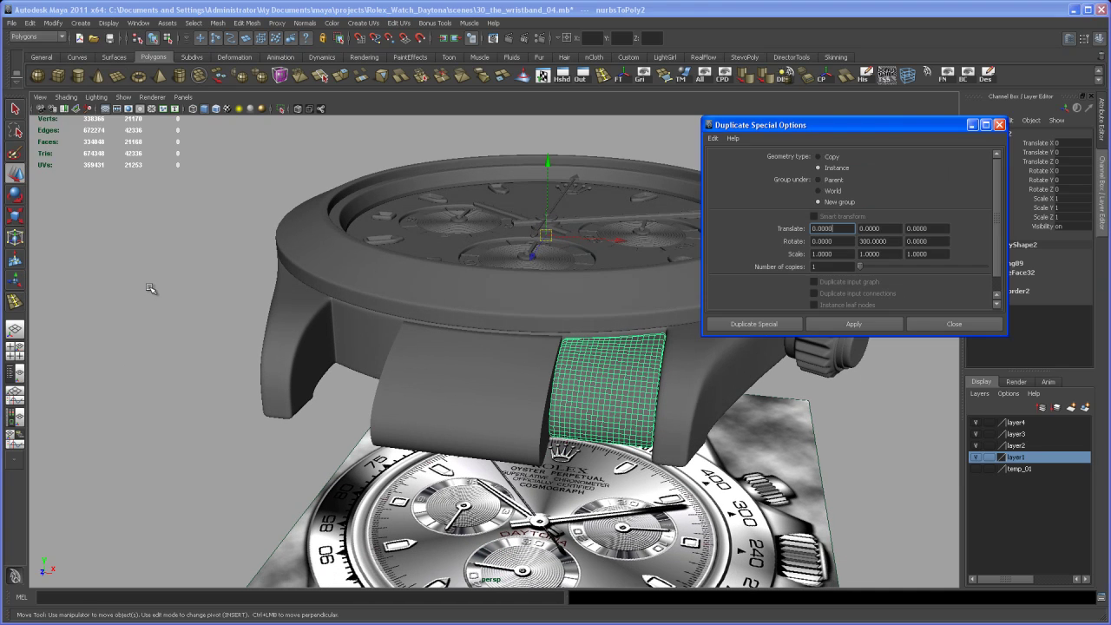
pyautogui.moveTo(611, 382)
pyautogui.keyDown('alt'); pyautogui.mouseDown()
pyautogui.moveTo(624, 399)
pyautogui.moveTo(629, 389)
pyautogui.mouseUp(); pyautogui.keyUp('alt')
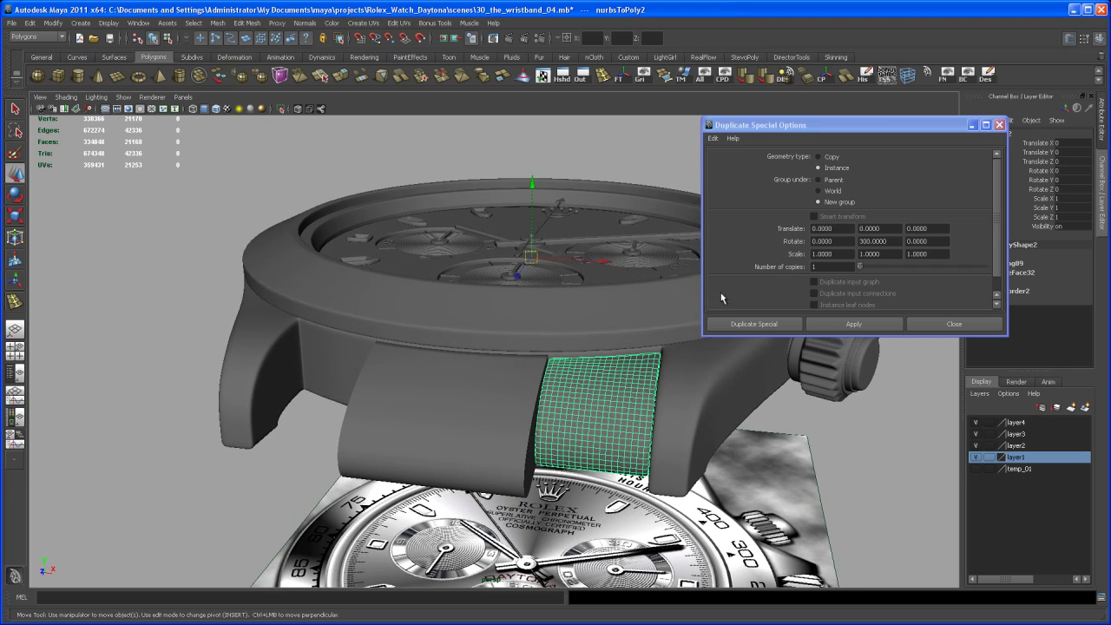
# - Create a mirrored instance of the outer link grouped under Parent, with Y rotation 0 and X scale -1
pyautogui.click(818, 180)
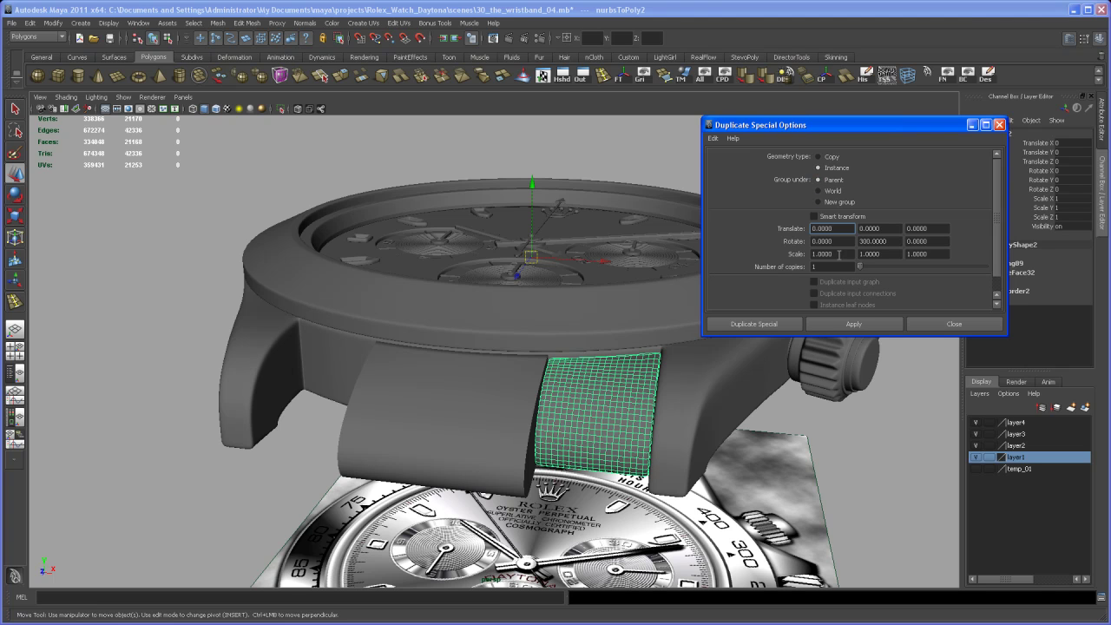
pyautogui.click(892, 243)
pyautogui.click(837, 254)
pyautogui.moveTo(995, 242)
pyautogui.mouseDown()
pyautogui.moveTo(998, 273)
pyautogui.moveTo(996, 232)
pyautogui.mouseUp()
pyautogui.click(855, 323)
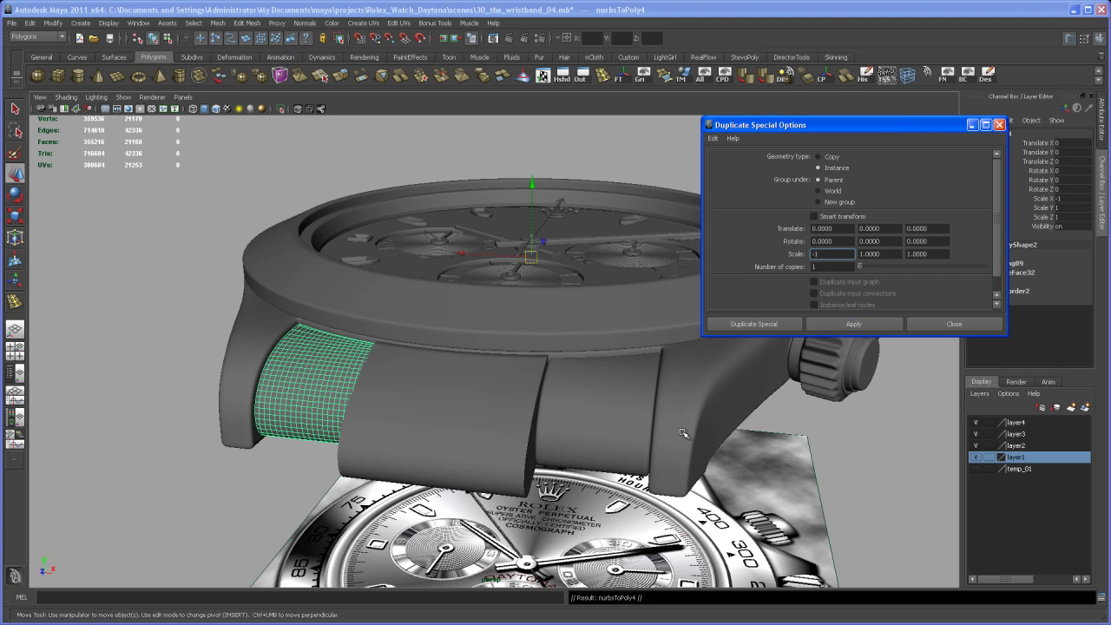
pyautogui.click(943, 325)
# - Try moving the original outer link's lug-side vertices about 0.56 units inward along X to test the mirrored instance, and undo the move
pyautogui.keyDown('alt'); pyautogui.moveTo(637, 429); pyautogui.dragTo(612, 379, button='right'); pyautogui.keyUp('alt')
pyautogui.keyDown('alt'); pyautogui.moveTo(631, 401); pyautogui.dragTo(643, 356); pyautogui.keyUp('alt')
pyautogui.moveTo(628, 269); pyautogui.dragTo(690, 434)
pyautogui.keyDown('alt'); pyautogui.moveTo(655, 434); pyautogui.dragTo(631, 436); pyautogui.keyUp('alt')
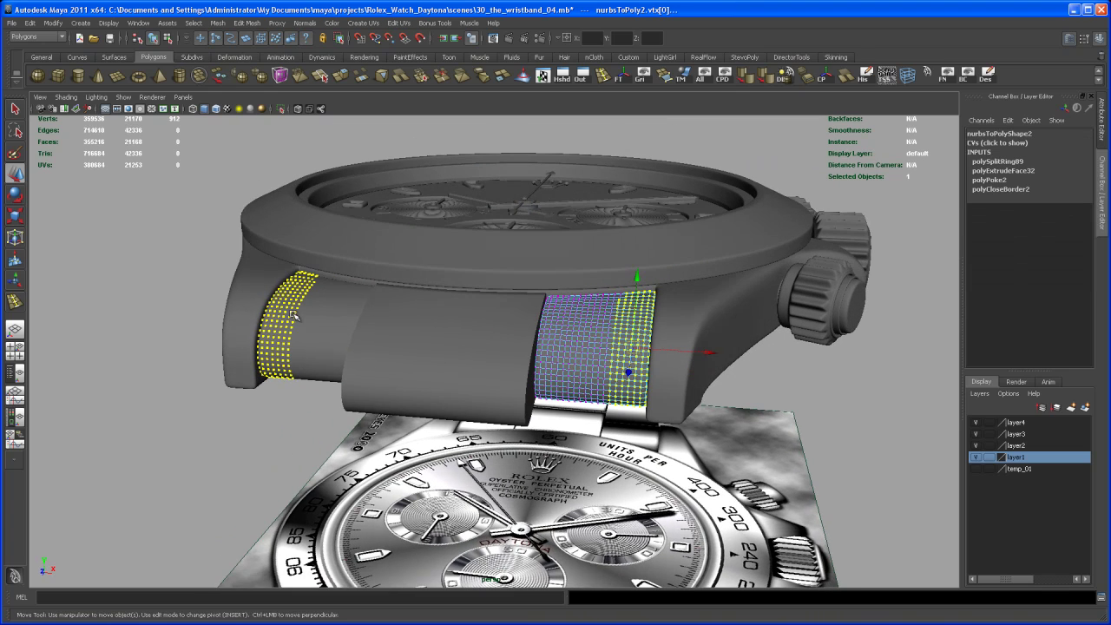
pyautogui.moveTo(709, 355); pyautogui.dragTo(684, 352)
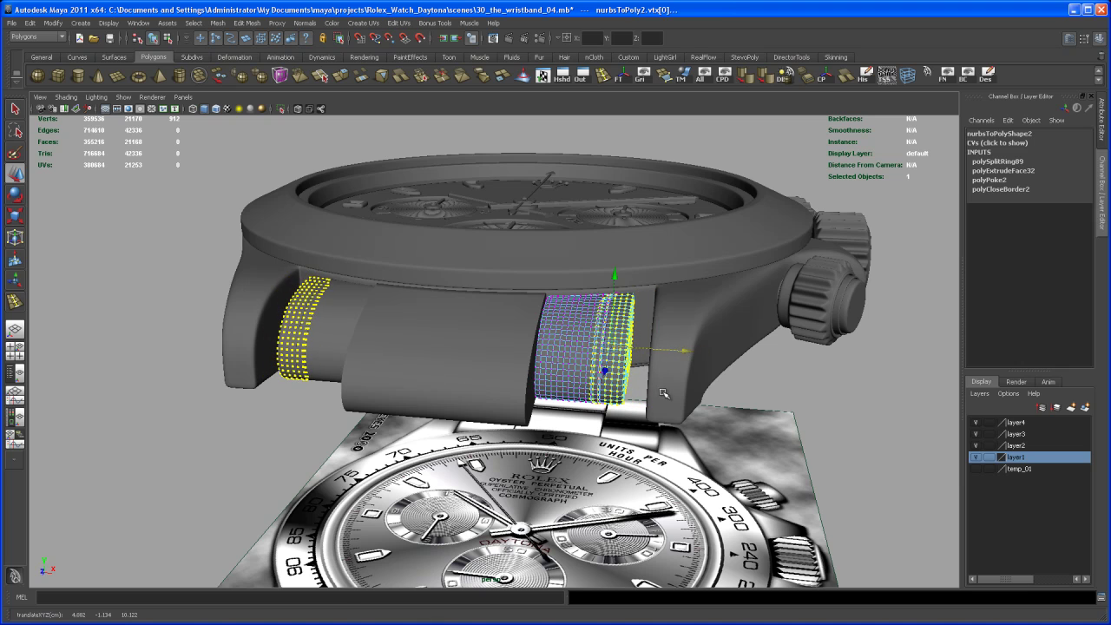
pyautogui.keyDown('alt'); pyautogui.moveTo(666, 400); pyautogui.dragTo(642, 402); pyautogui.keyUp('alt')
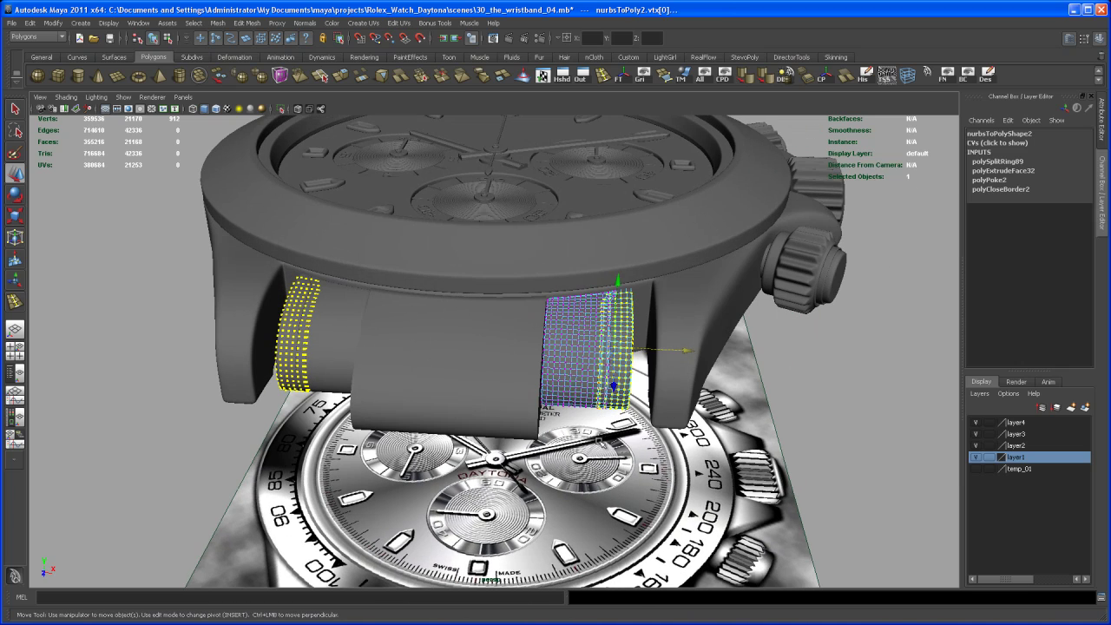
pyautogui.hotkey('ctrl', 'z')
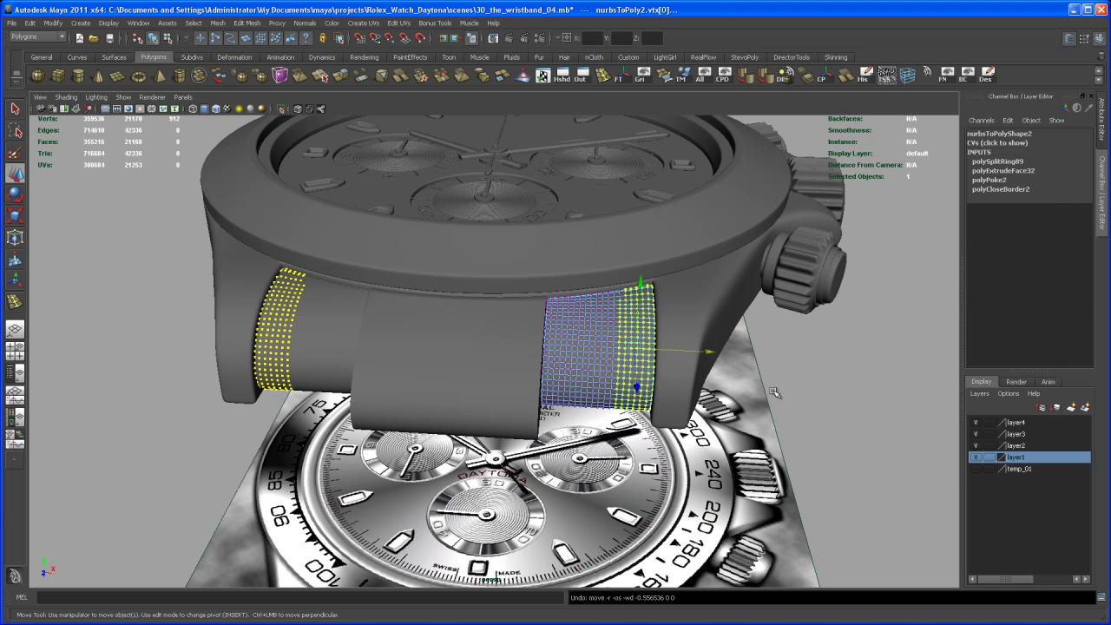
pyautogui.hotkey('ctrl', 'z')
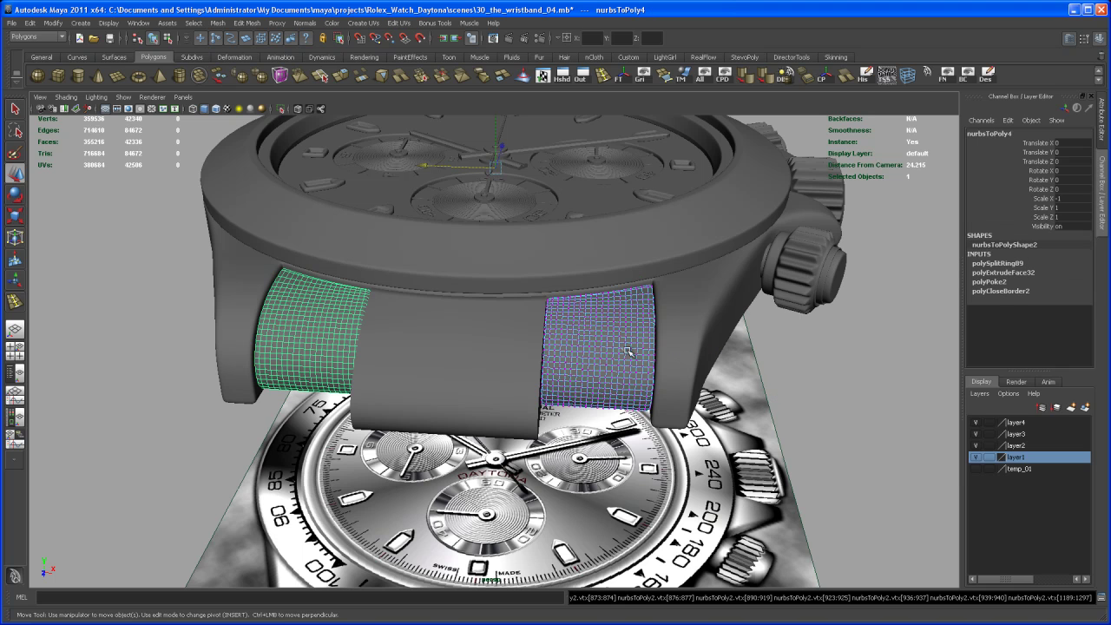
# - Return to object mode, turn on smooth preview for the wristband links, and check their fit between the case lugs from several angles
pyautogui.moveTo(636, 342); pyautogui.dragTo(653, 335, button='right')
pyautogui.keyDown('alt'); pyautogui.moveTo(744, 367); pyautogui.dragTo(640, 374); pyautogui.keyUp('alt')
pyautogui.click(544, 384)
pyautogui.keyDown('alt'); pyautogui.moveTo(570, 427); pyautogui.dragTo(587, 449); pyautogui.keyUp('alt')
pyautogui.press('3')
pyautogui.press('Delete')
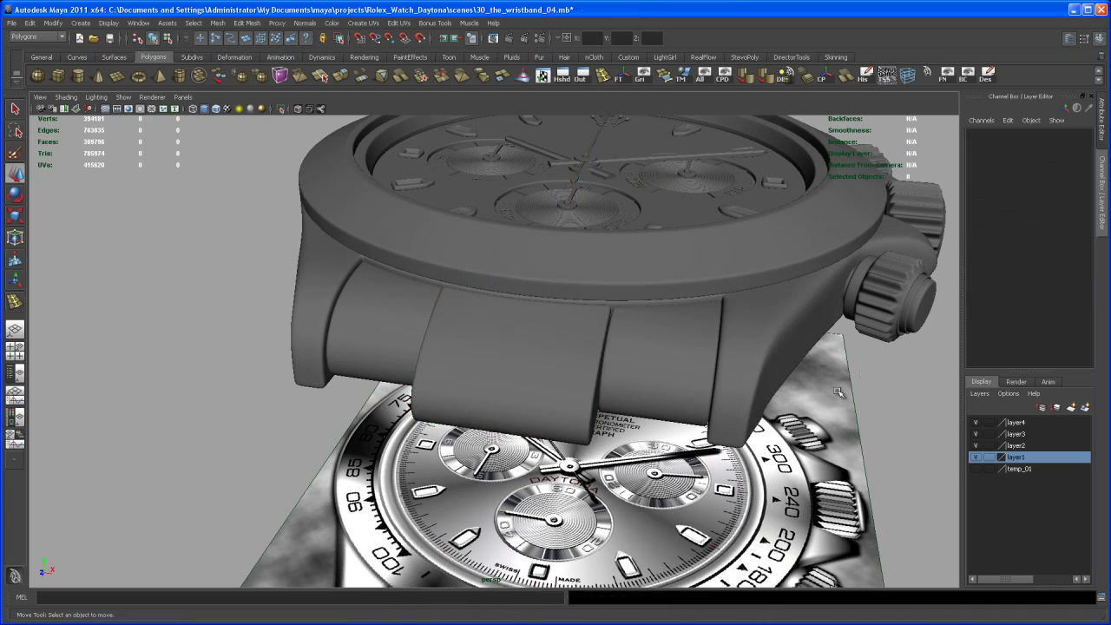
pyautogui.keyDown('alt'); pyautogui.moveTo(868, 379); pyautogui.dragTo(607, 351); pyautogui.keyUp('alt')
pyautogui.keyDown('alt'); pyautogui.moveTo(519, 414); pyautogui.dragTo(555, 373); pyautogui.keyUp('alt')
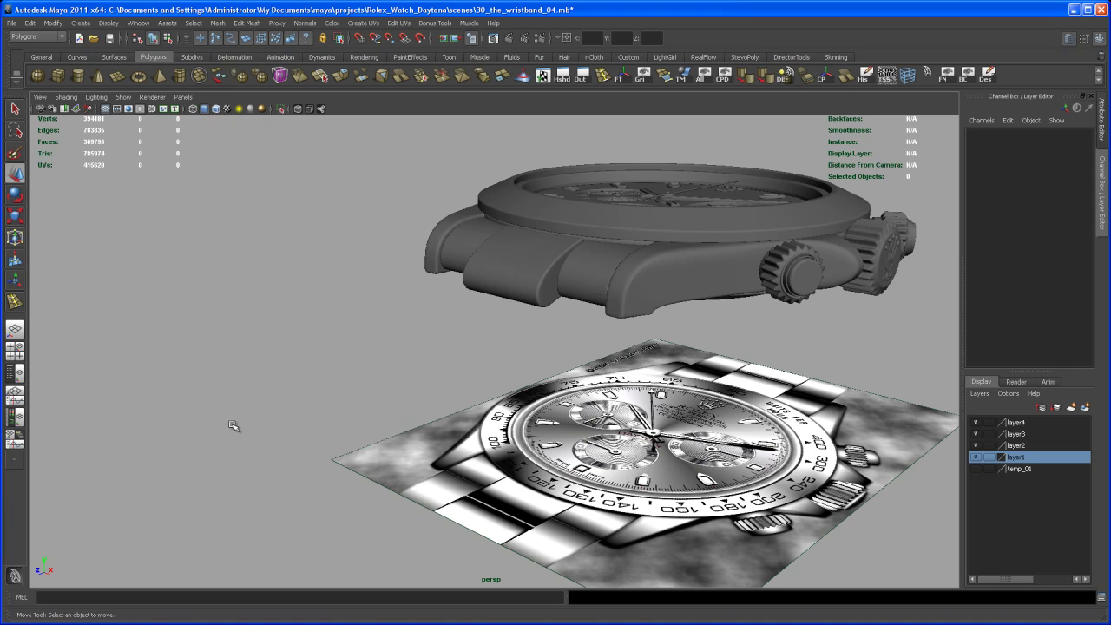
pyautogui.keyDown('alt'); pyautogui.moveTo(453, 354); pyautogui.dragTo(587, 368); pyautogui.keyUp('alt')
pyautogui.keyDown('alt'); pyautogui.moveTo(587, 368); pyautogui.dragTo(566, 495, button='right'); pyautogui.keyUp('alt')
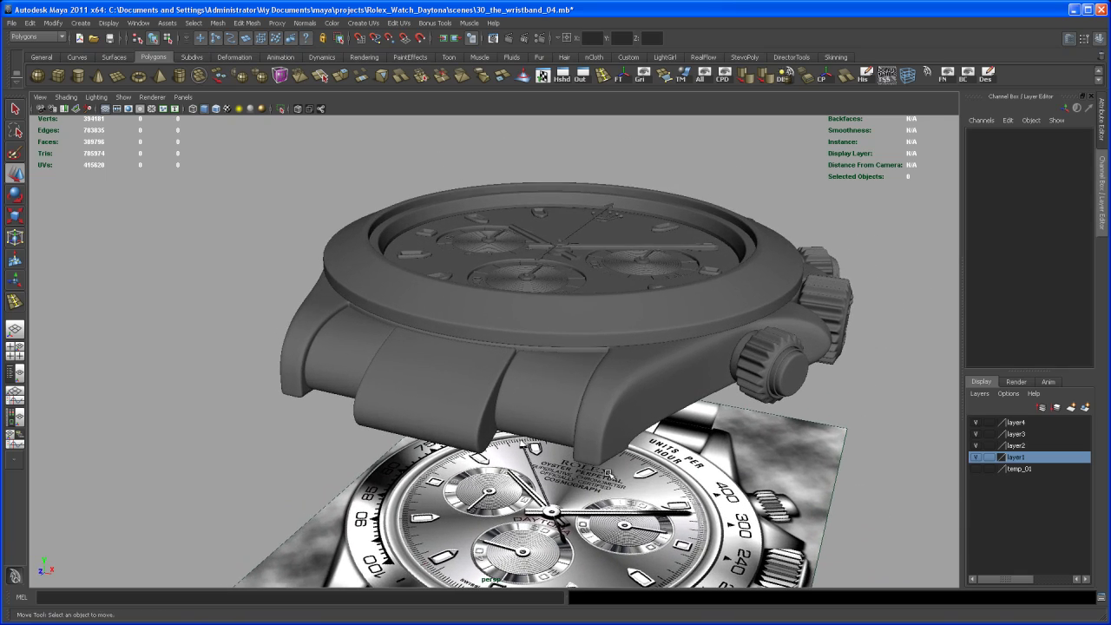